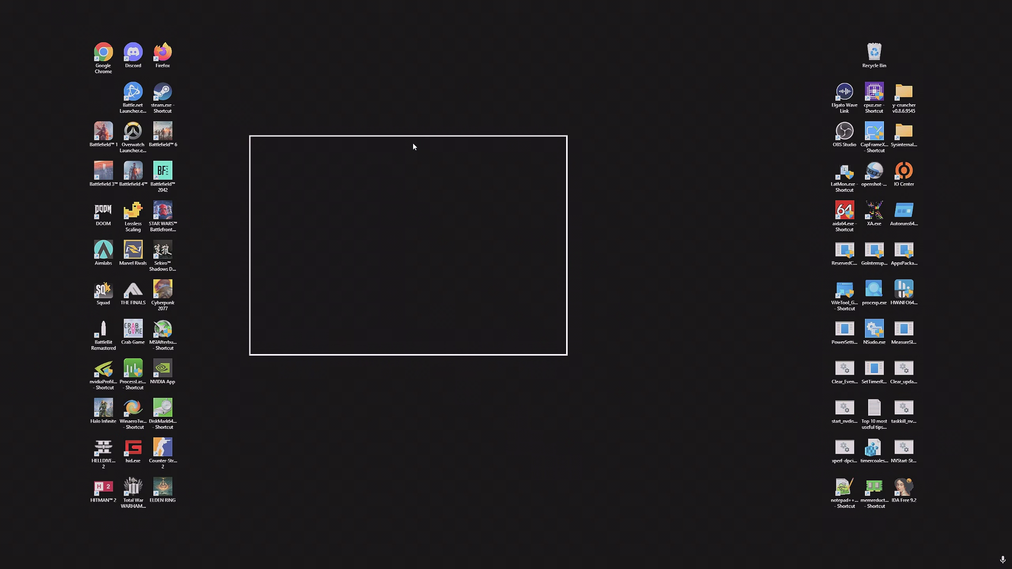
- Check the startup type in the Windows Security Service properties, then close the dialog and minimize Services
right_click(462, 275)
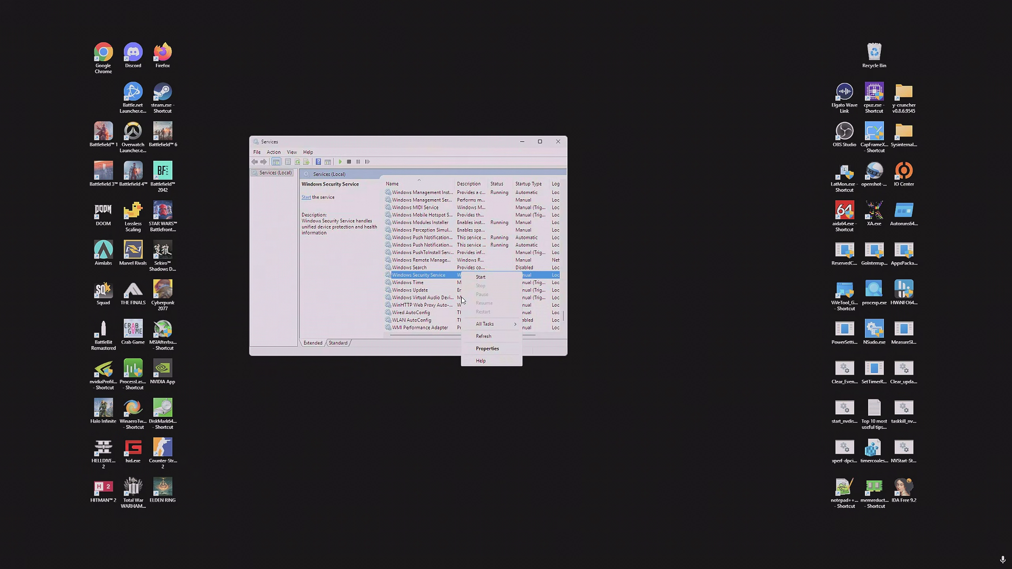
click(485, 344)
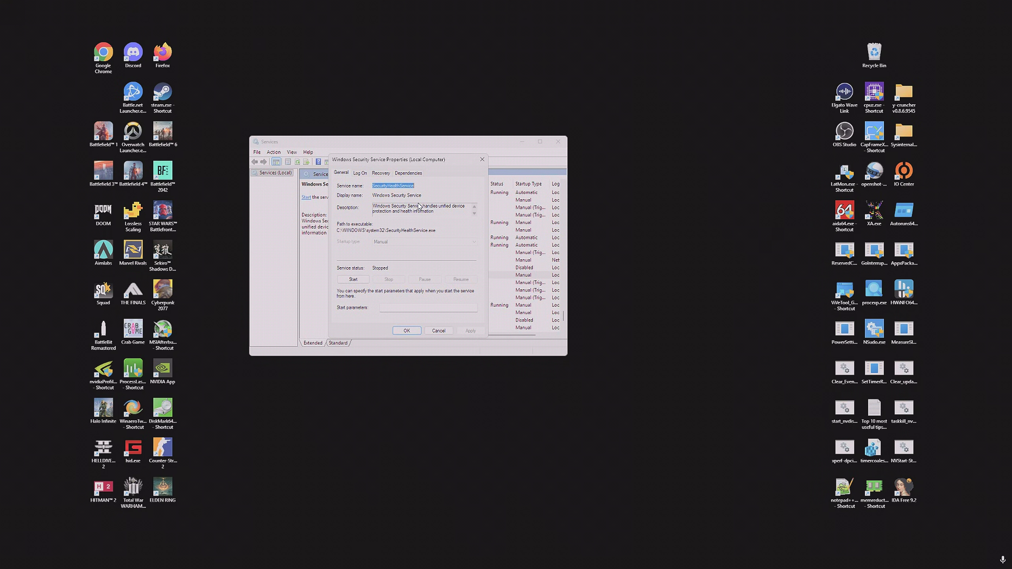
click(482, 164)
click(521, 143)
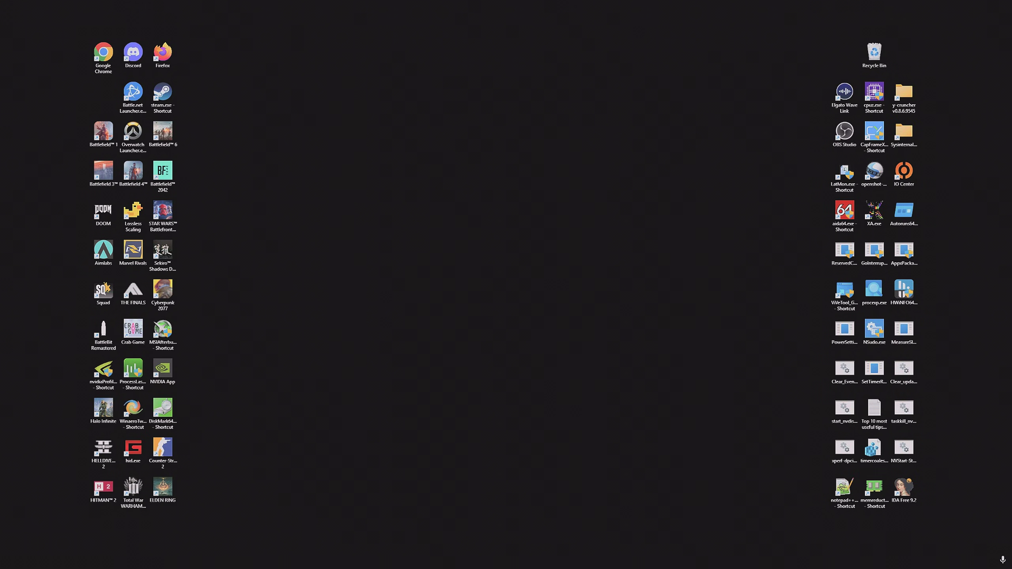
- Launch services.msc from NSudo Launcher as TrustedInstaller with all privileges enabled
drag(247, 239, 493, 206)
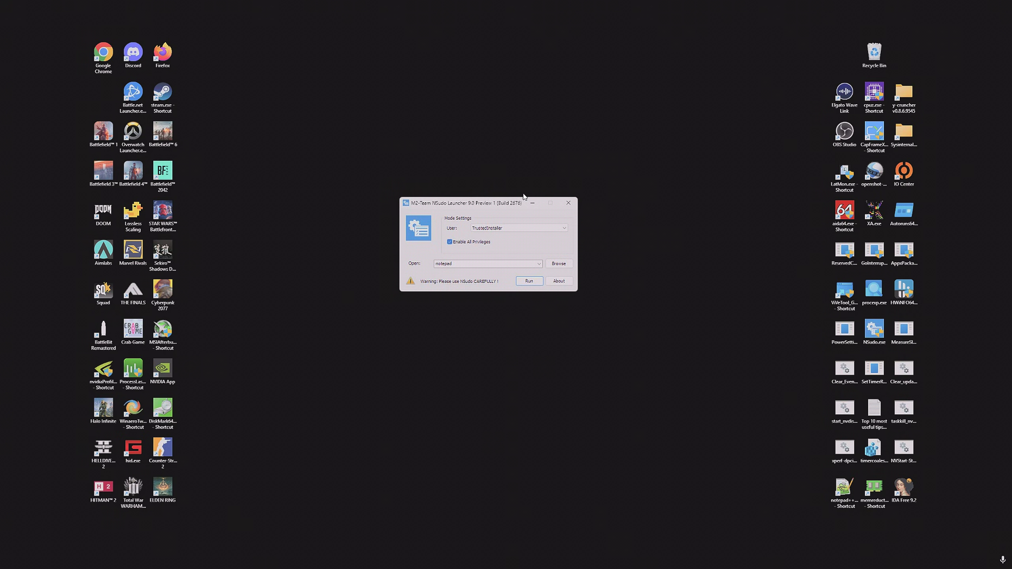
click(472, 266)
text(services.msc)
key(Return)
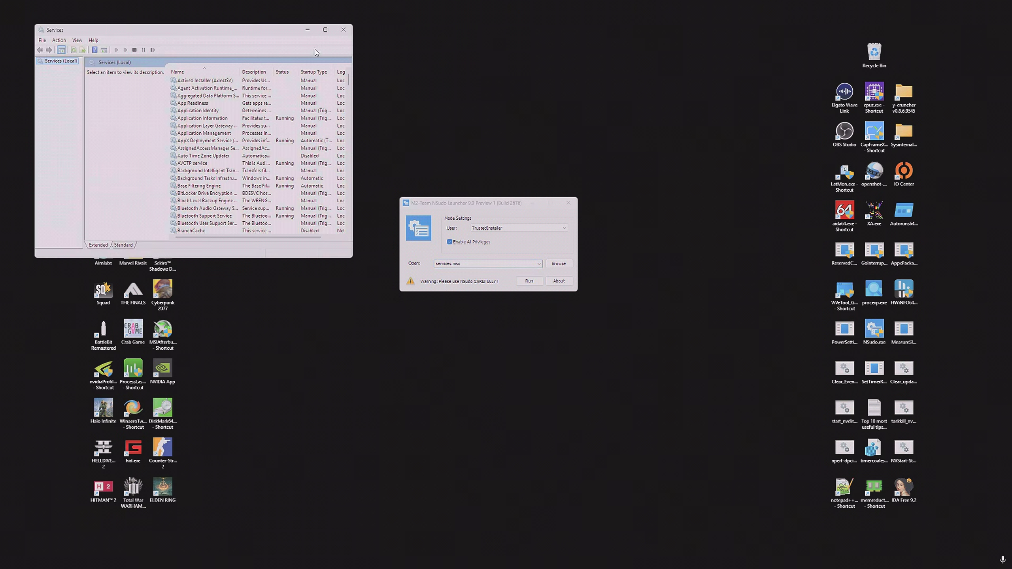
- Open the properties of Windows Security Service in the elevated Services window and examine its startup type options
drag(348, 85, 349, 213)
click(244, 200)
scroll(245, 200, down, 3)
click(245, 186)
right_click(245, 186)
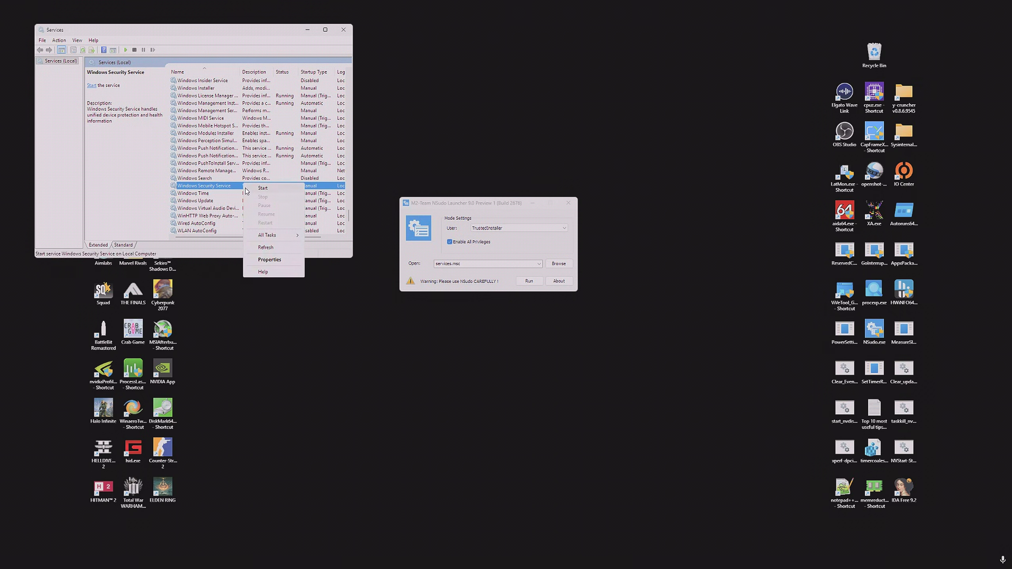
click(263, 257)
click(171, 137)
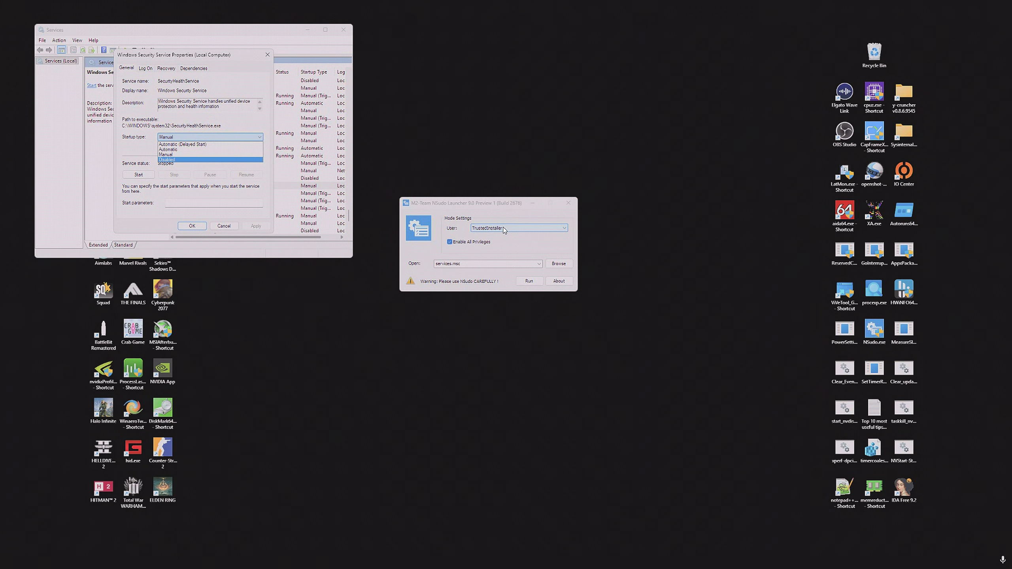
click(212, 114)
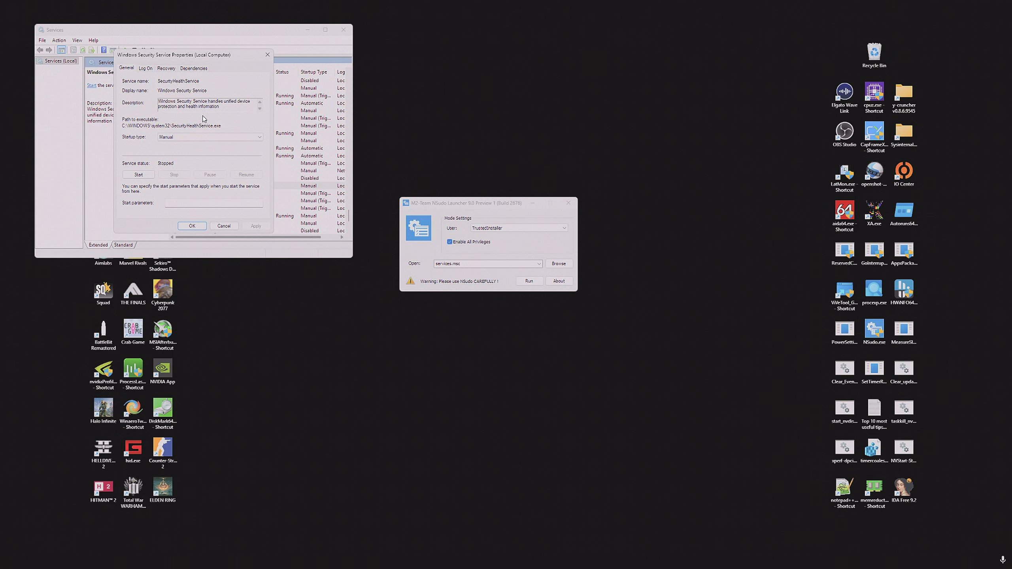
- Apply the Disabled startup type to Windows Security Service, restore it to Manual, and put Services away
click(187, 140)
click(183, 160)
key(alt+a)
click(188, 139)
click(190, 155)
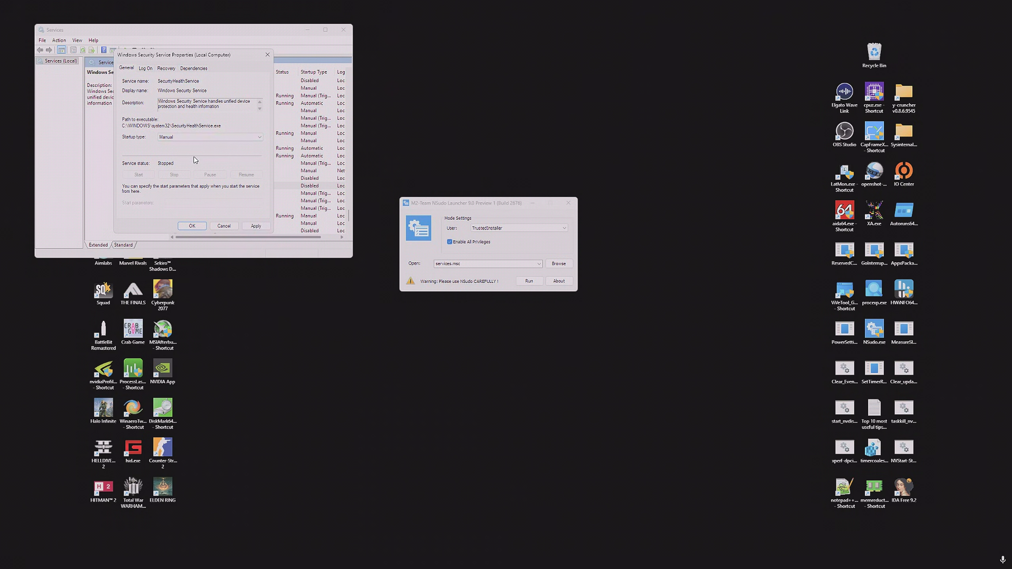
click(256, 225)
click(267, 55)
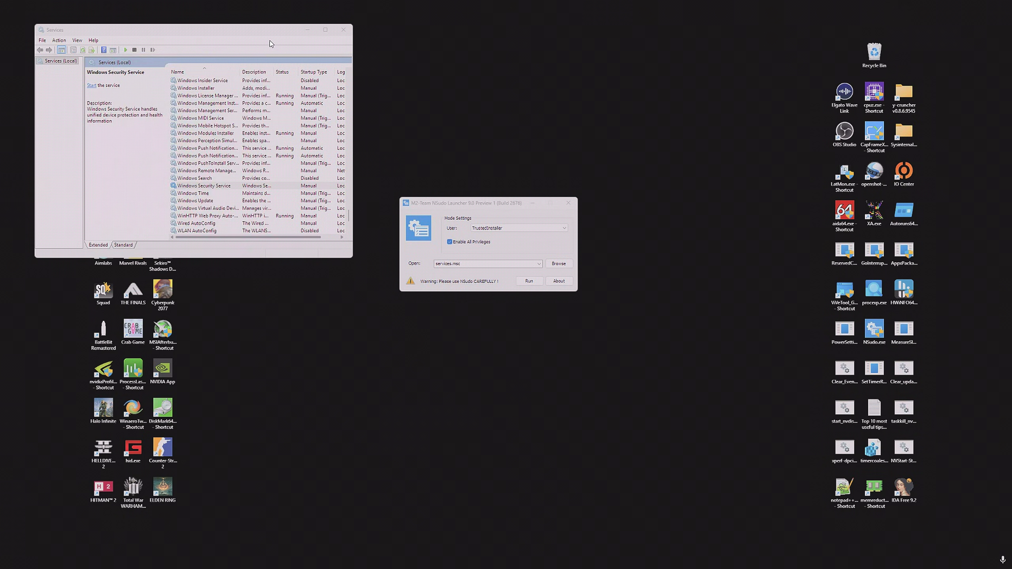
click(313, 30)
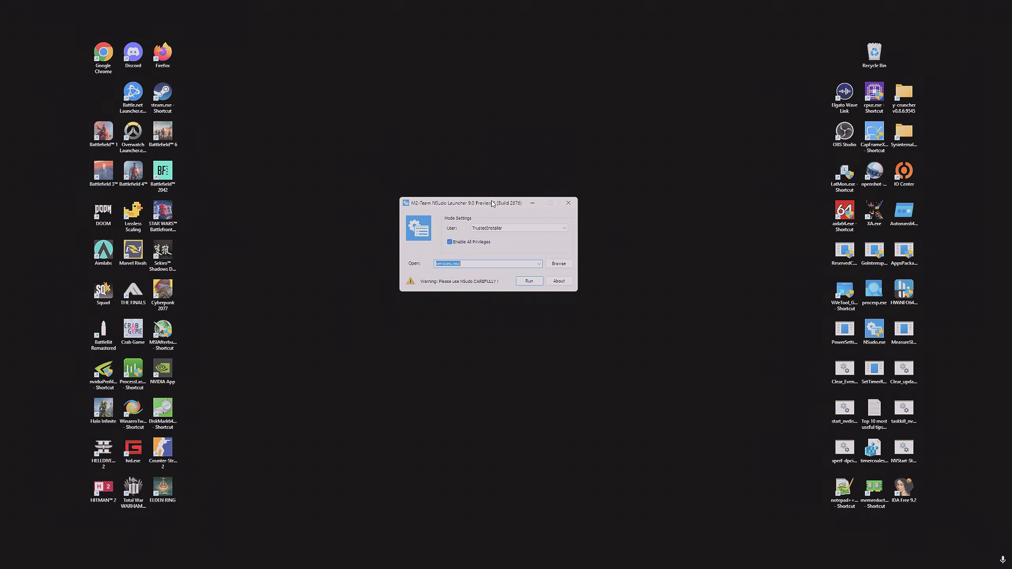
- Examine the options offered for Microsoft Edge in the installed apps list of Windows Settings, then close Settings
click(12, 559)
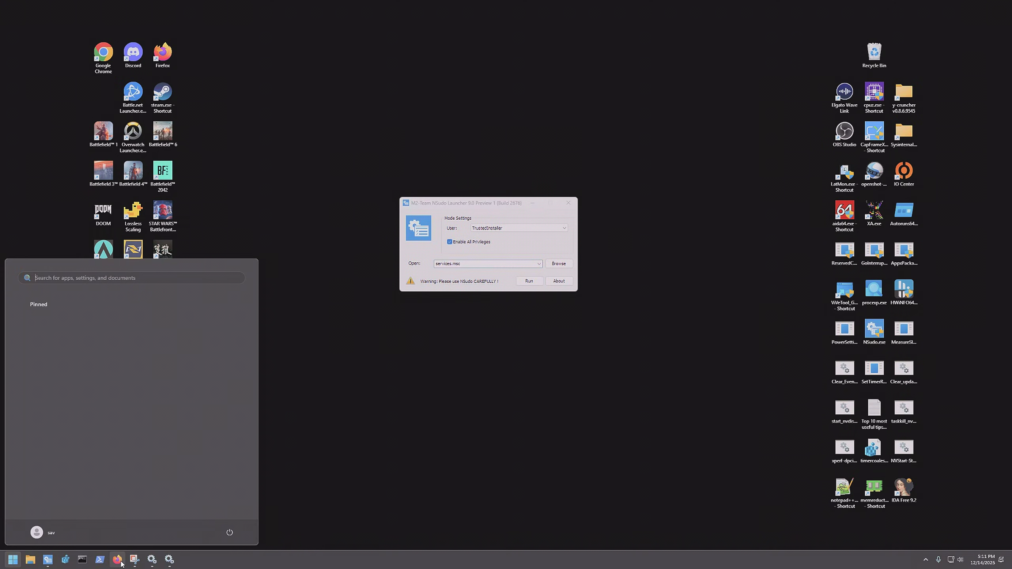
text(settings)
click(95, 335)
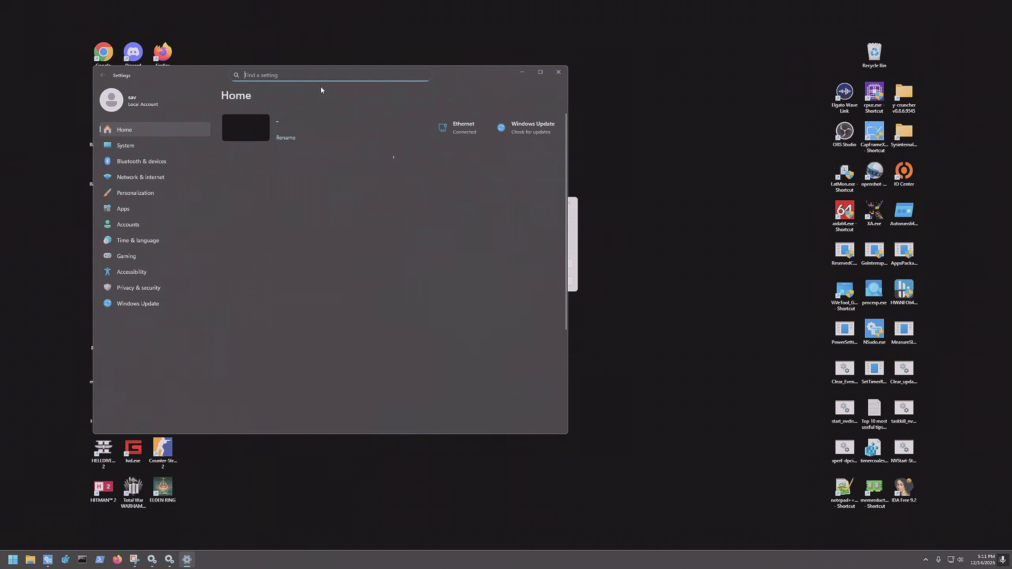
click(122, 208)
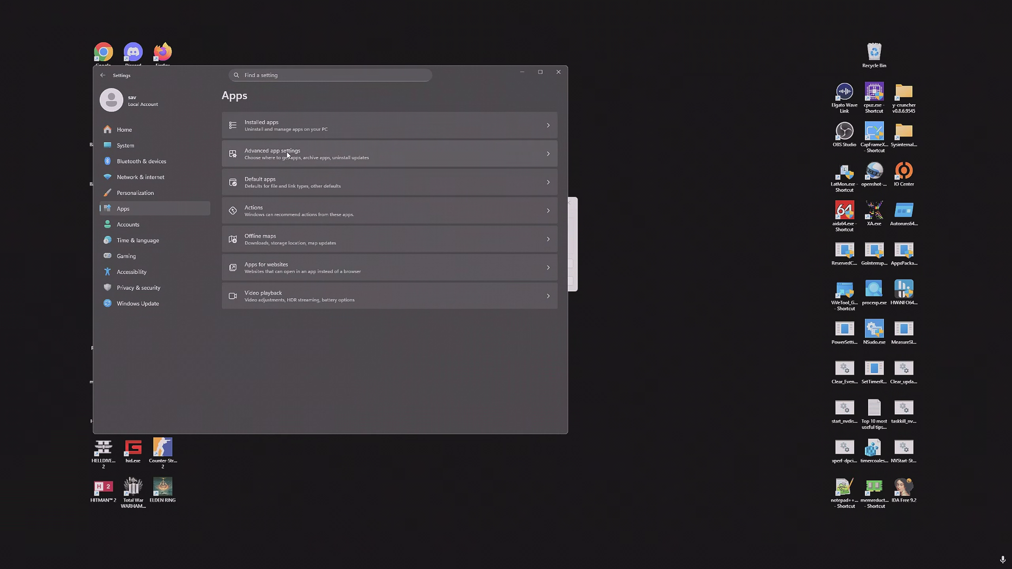
click(303, 127)
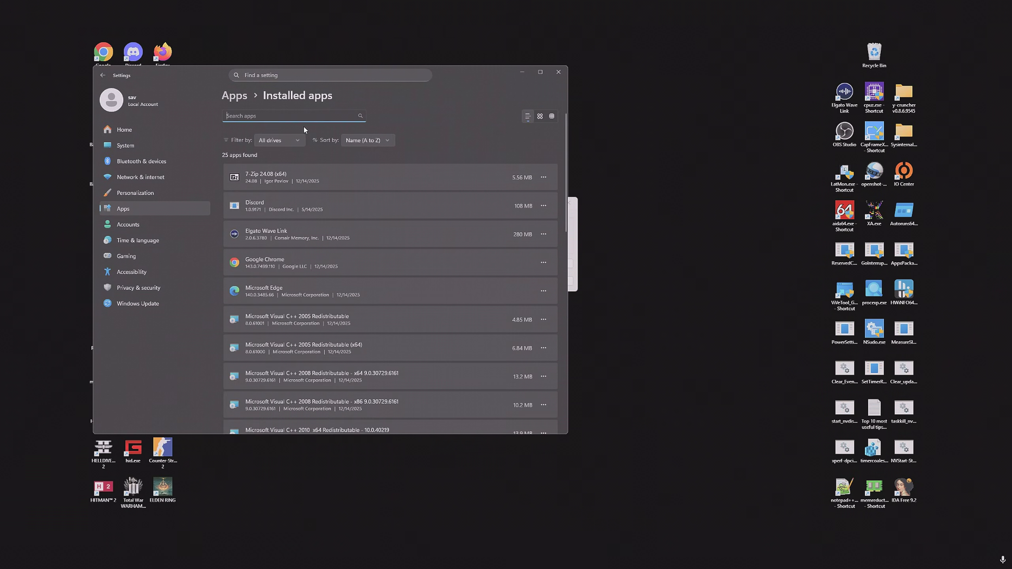
click(543, 291)
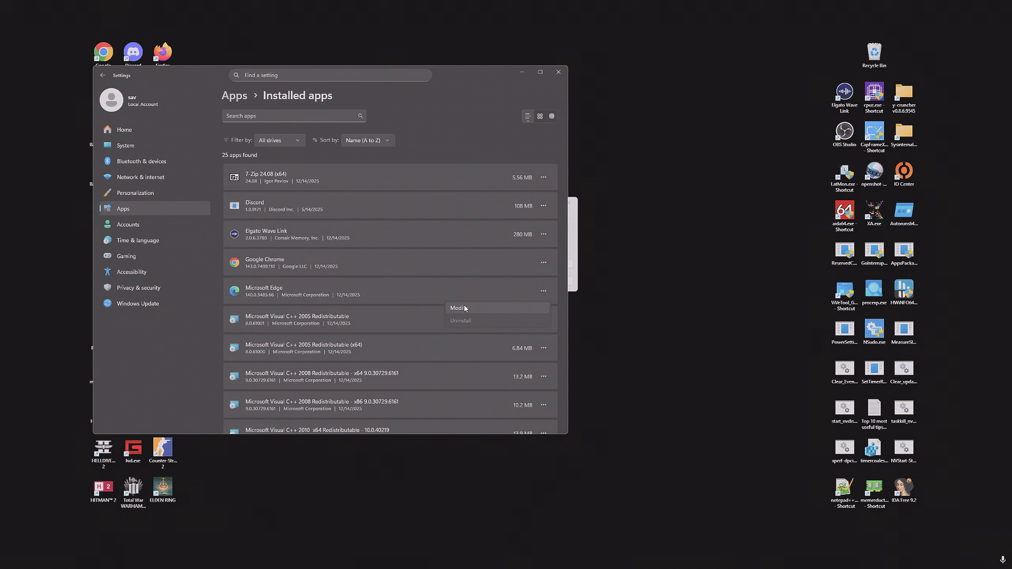
click(465, 308)
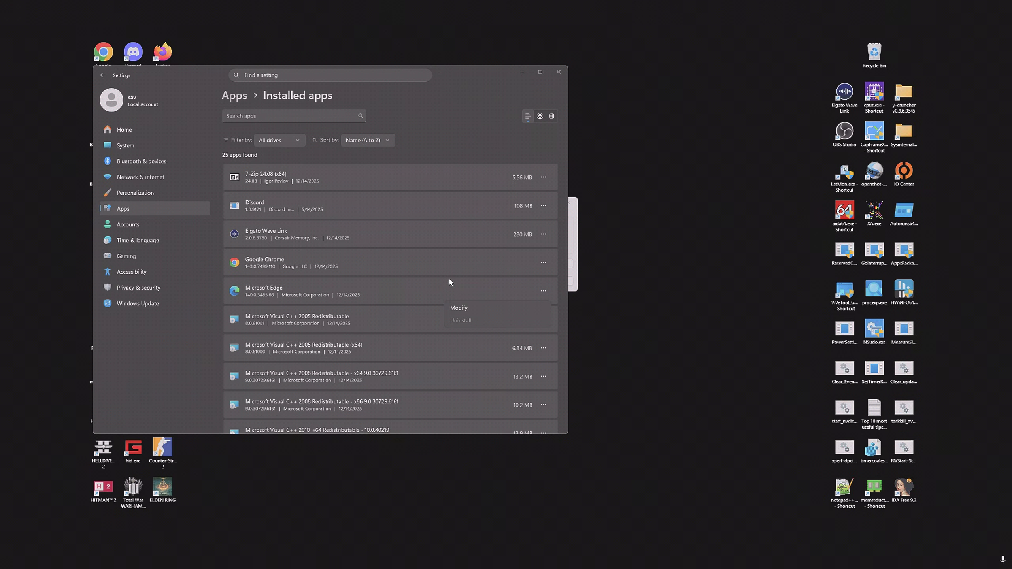
click(558, 72)
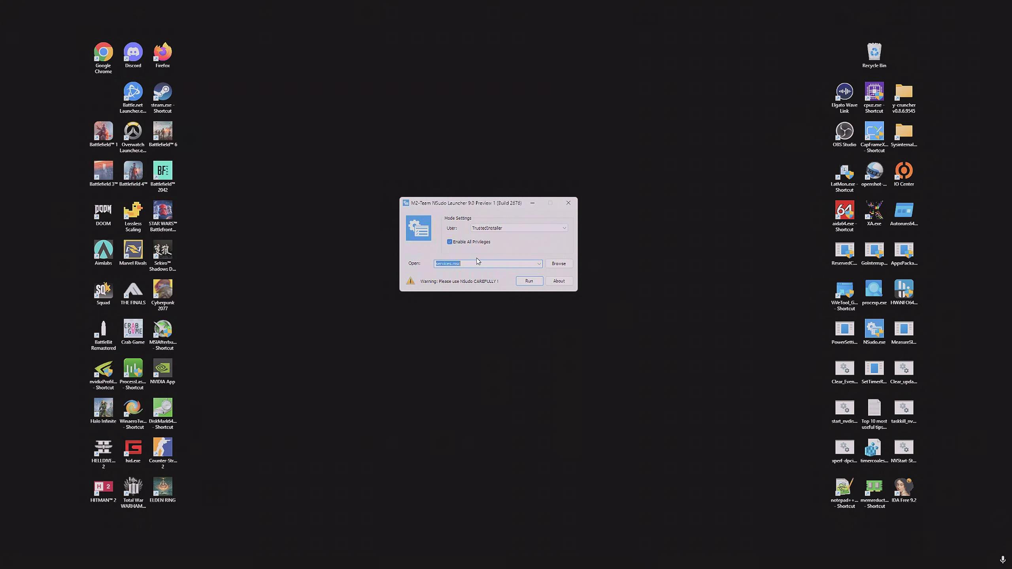
- Launch regedit from NSudo Launcher as TrustedInstaller and show the path of the Uninstall\Microsoft Edge key
text(regedit)
key(Return)
drag(395, 64, 134, 65)
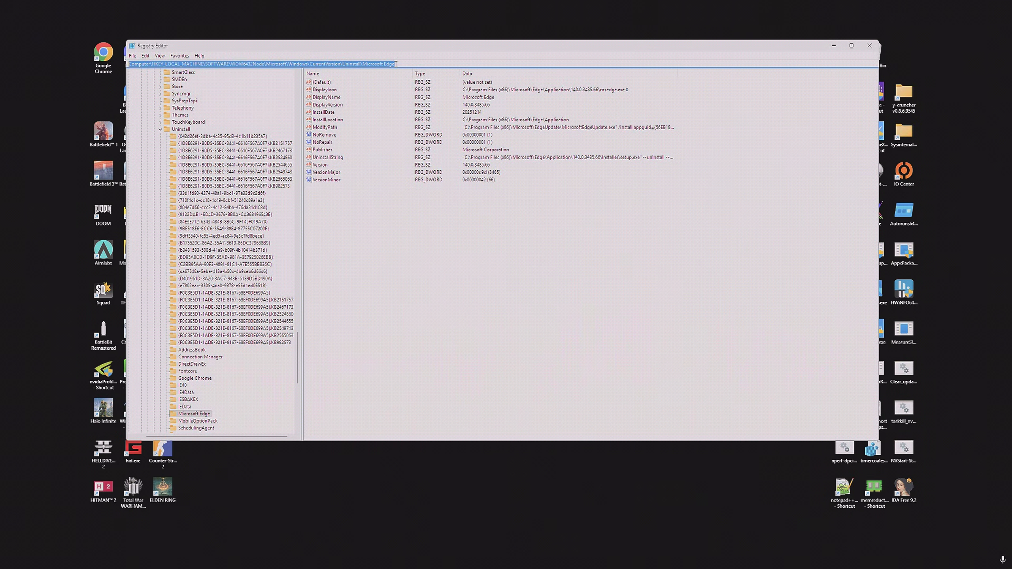
click(414, 64)
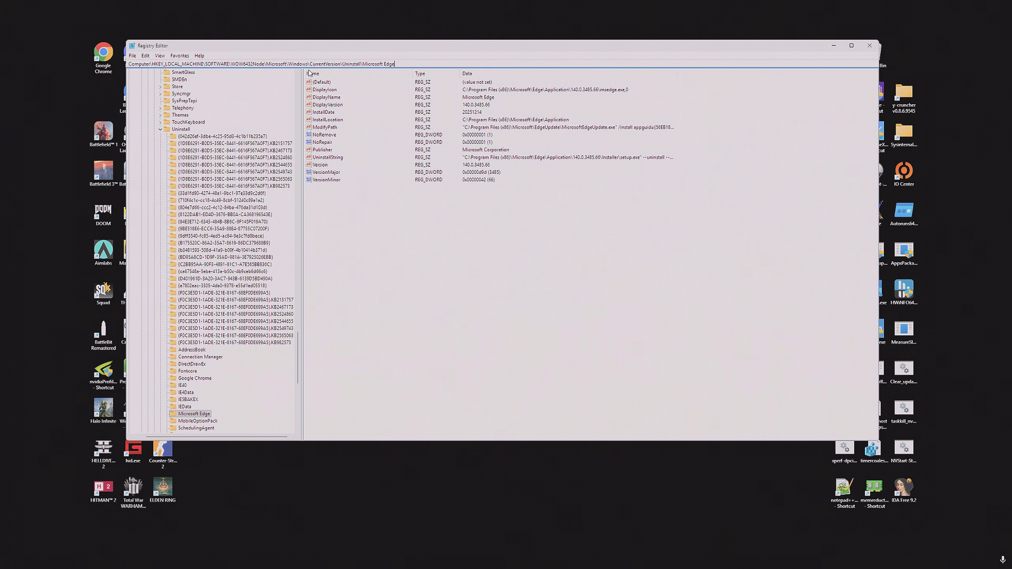
- Set the NoRemove value of the Microsoft Edge uninstall key to 0 and minimize Registry Editor
double_click(324, 135)
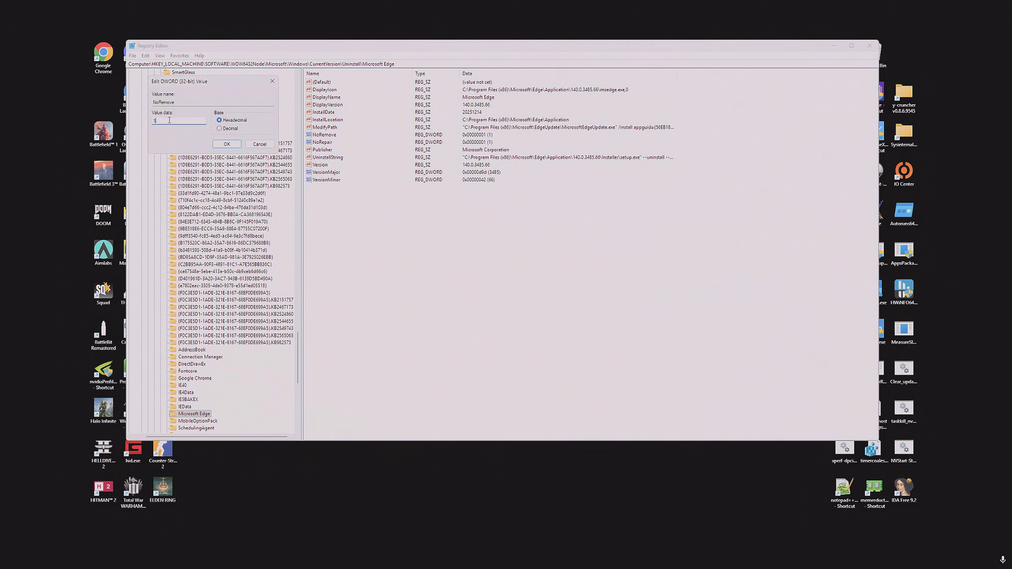
key(shift+Tab)
key(Tab)
text(0)
key(Return)
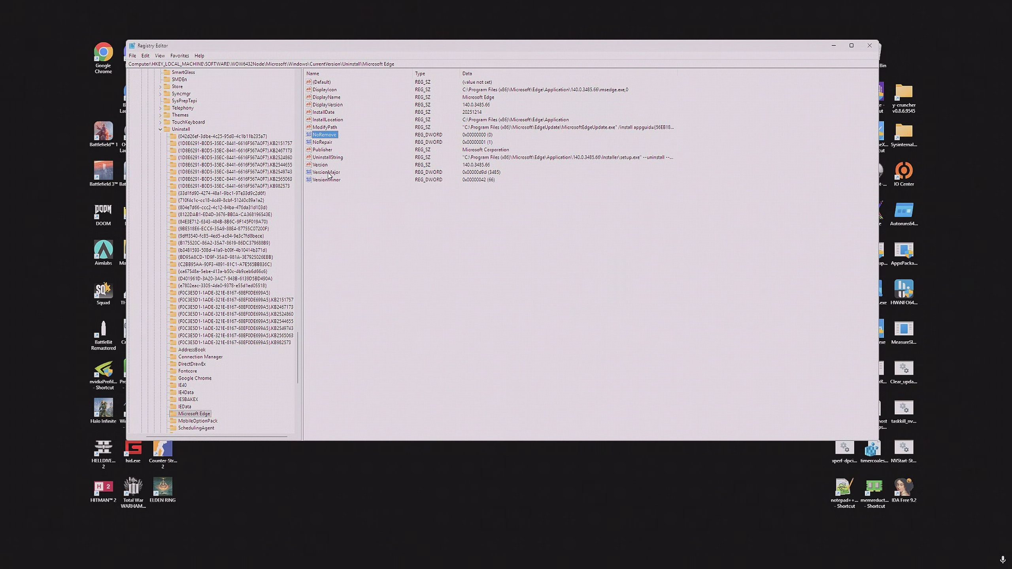
drag(394, 63, 289, 64)
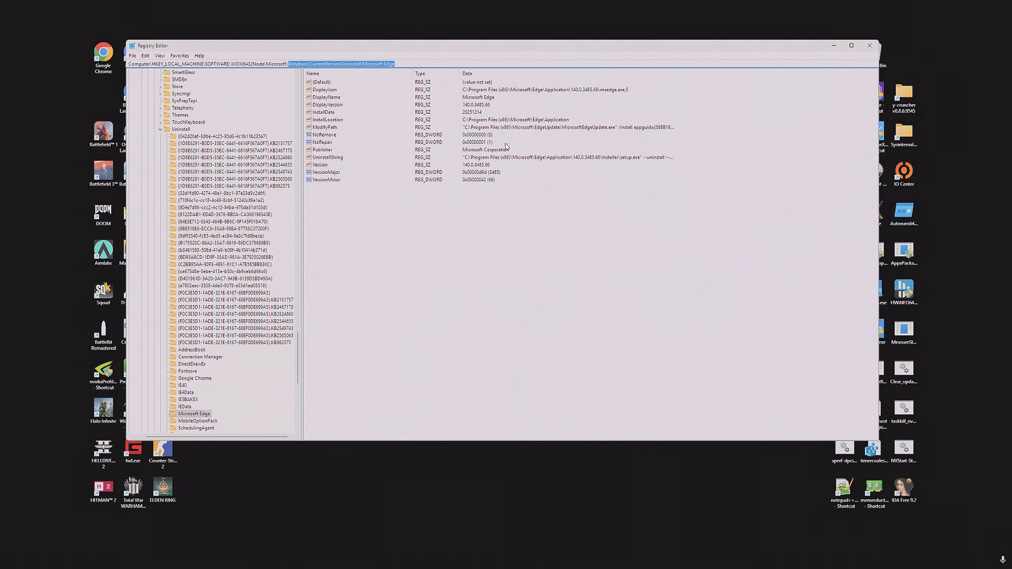
click(832, 46)
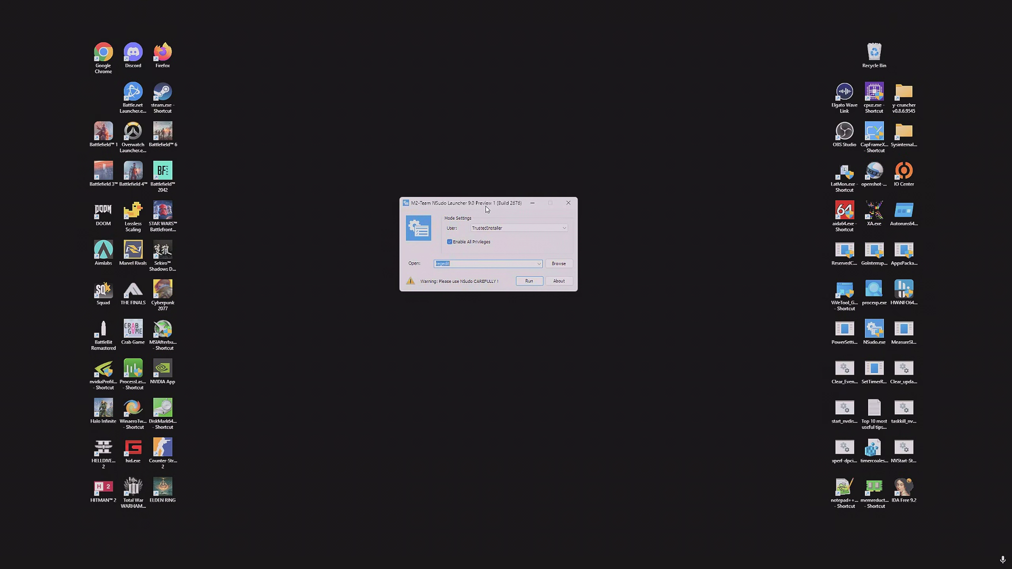
click(465, 262)
mouse_move(204, 564)
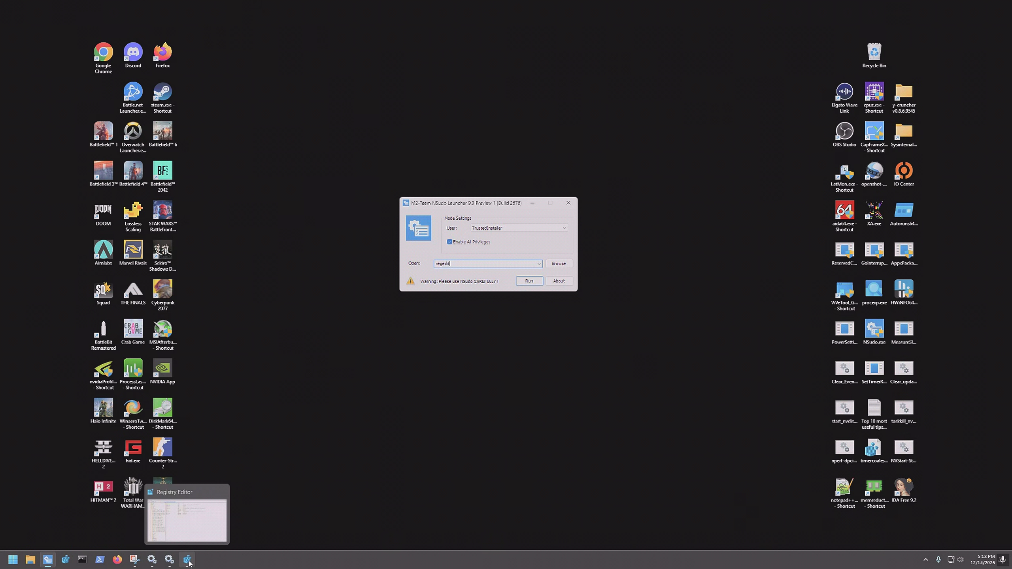
click(189, 563)
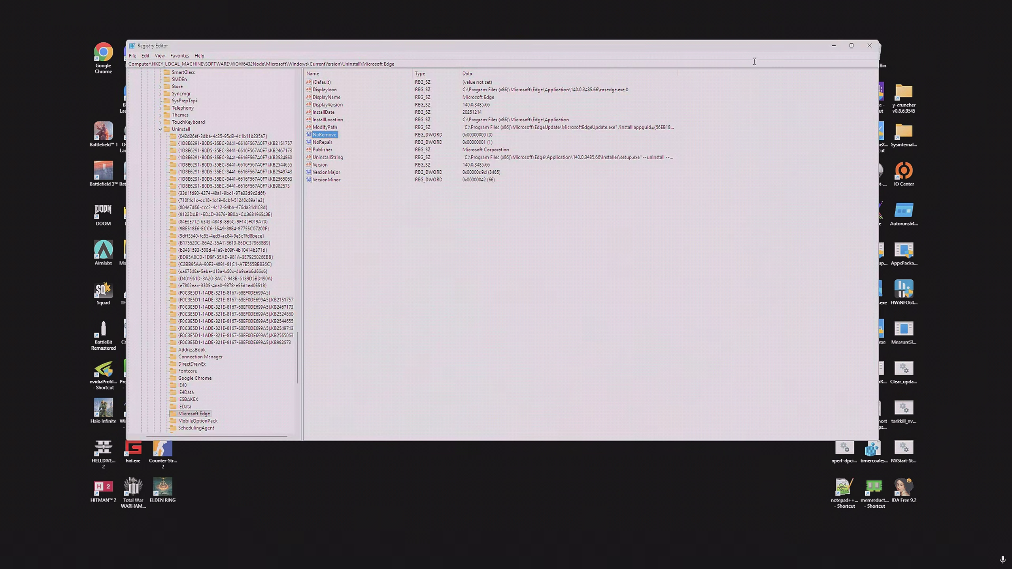
click(833, 45)
- Open the installed apps list in Windows Settings and find Microsoft Edge
click(13, 560)
text(services)
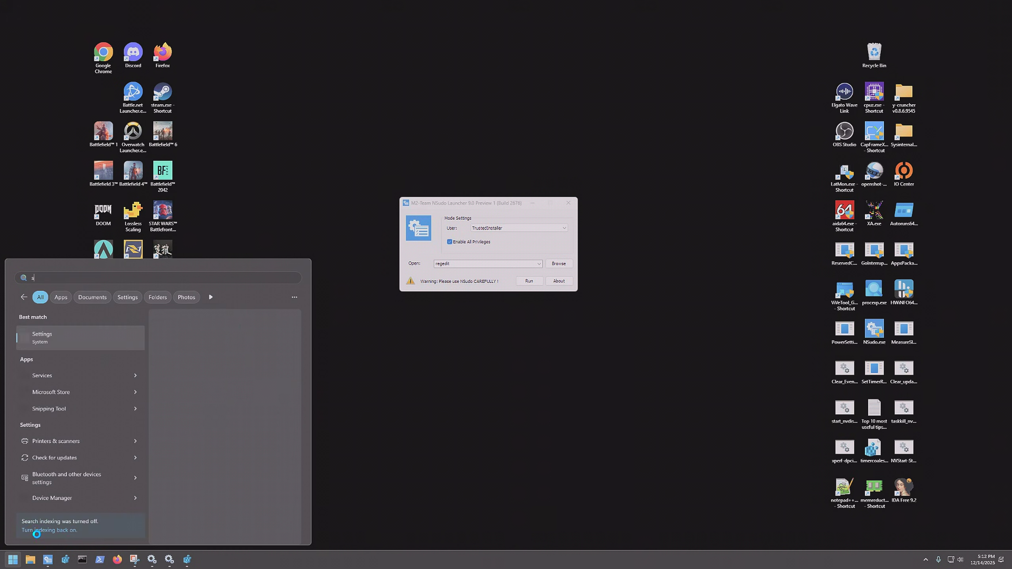
click(79, 375)
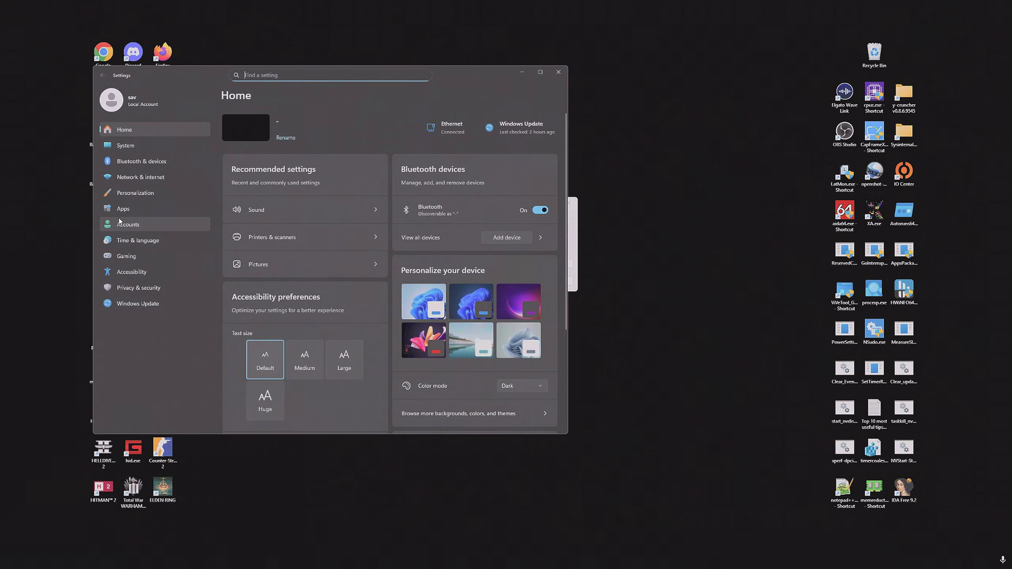
click(123, 208)
click(294, 125)
scroll(389, 235, down, 2)
- Try to uninstall Microsoft Edge from the installed apps list, and leave Settings
click(543, 145)
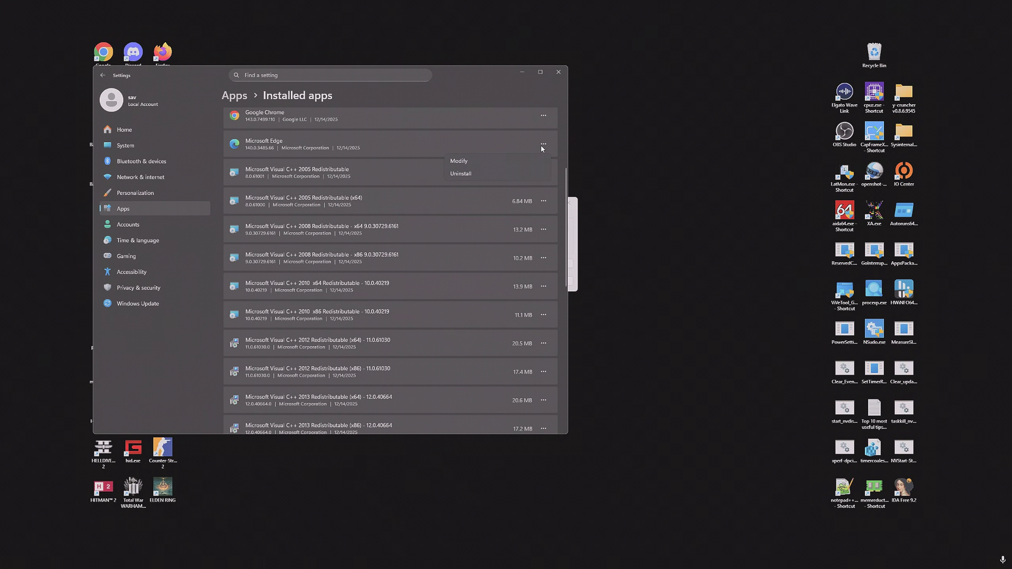
click(477, 174)
click(525, 186)
click(543, 145)
click(506, 174)
click(524, 186)
click(514, 78)
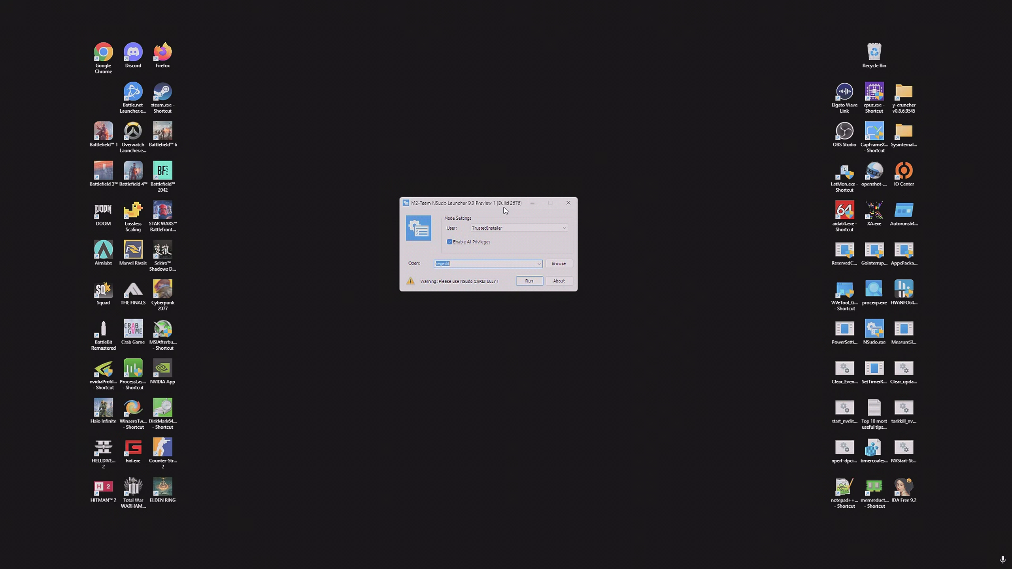
- Launch notepad from NSudo Launcher as TrustedInstaller and move its window fully into view
text(nte)
key(Return)
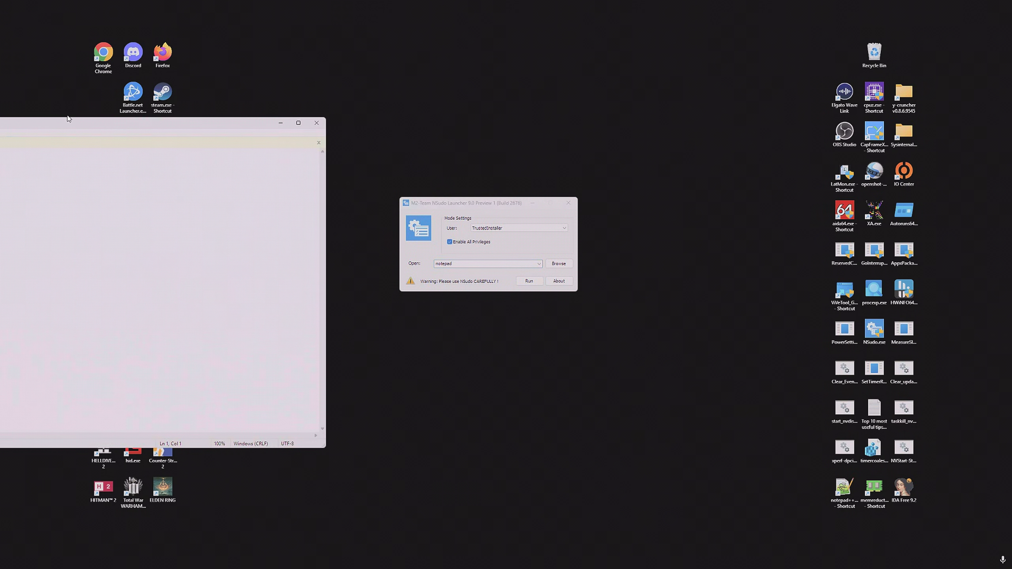
drag(124, 128, 478, 102)
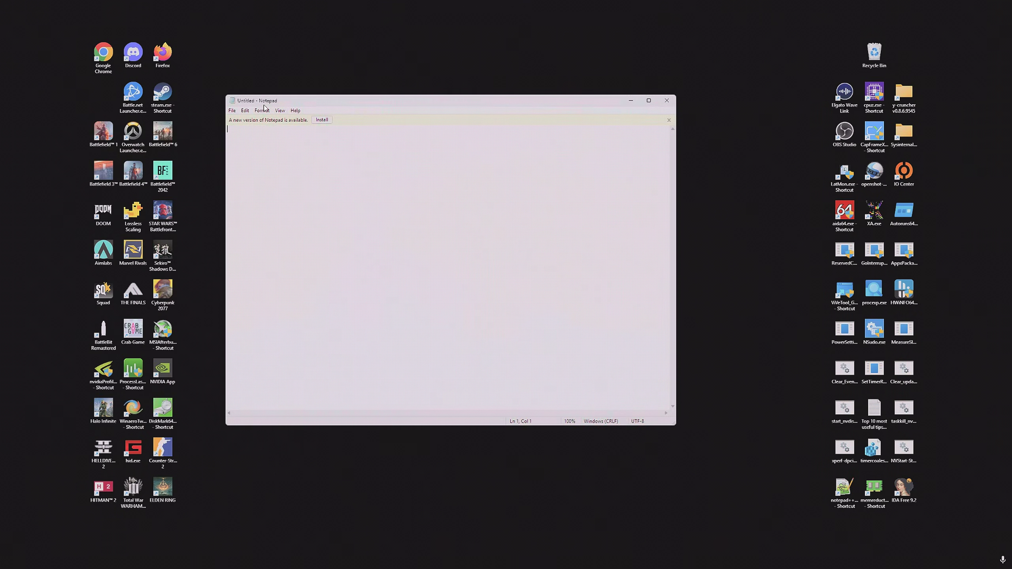
- Browse to the C:\Windows\System32 folder in Notepad's Open dialog, dismissing the unavailable-location message
click(232, 111)
click(289, 148)
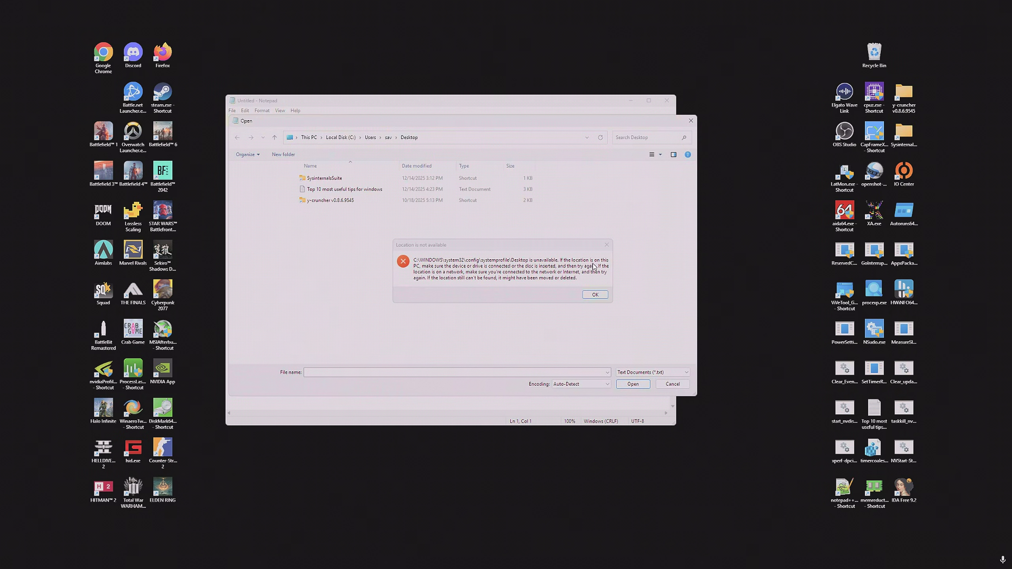
click(602, 245)
click(256, 197)
double_click(338, 195)
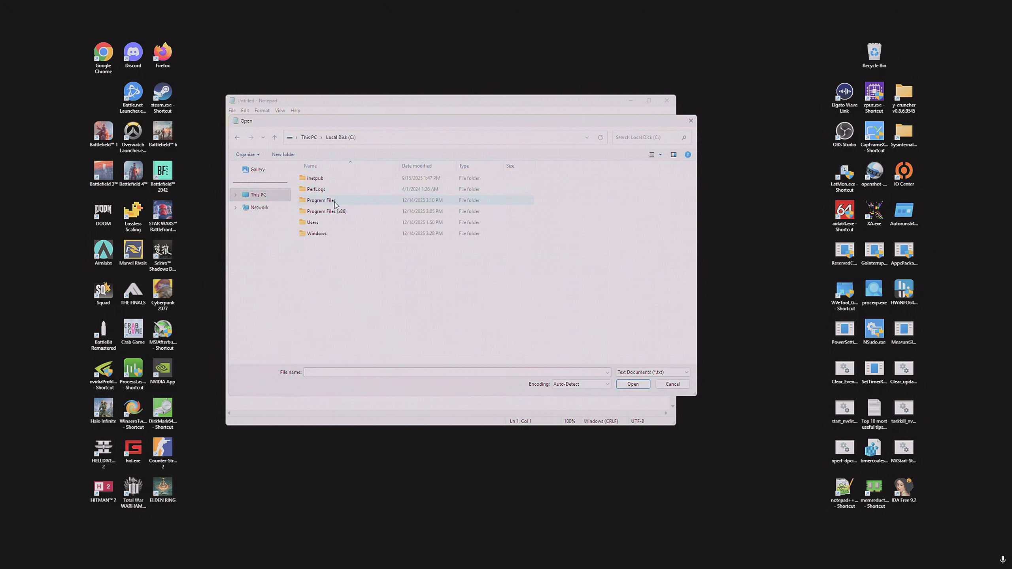
double_click(337, 233)
scroll(343, 264, down, 14)
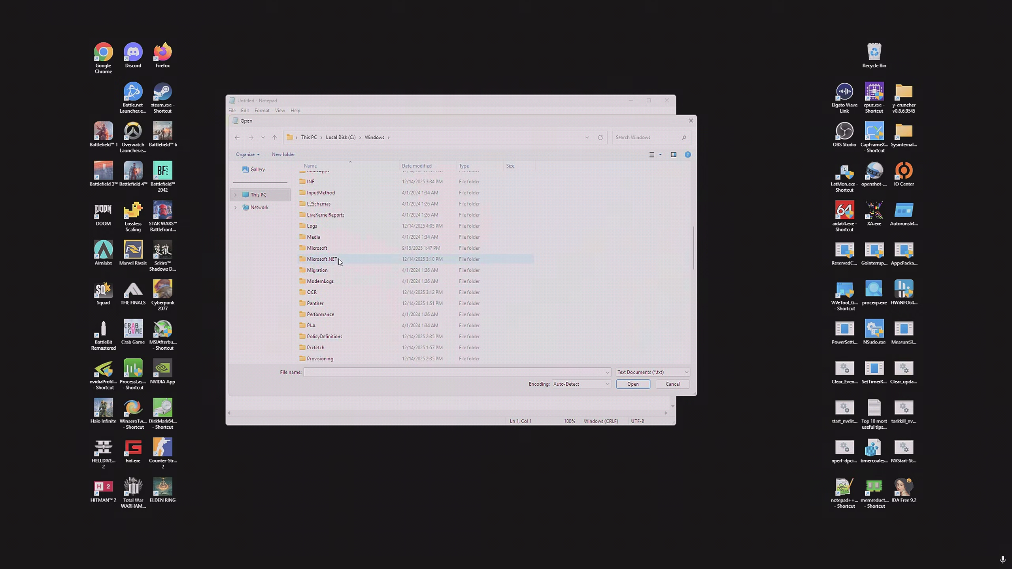
scroll(344, 264, down, 2)
double_click(339, 282)
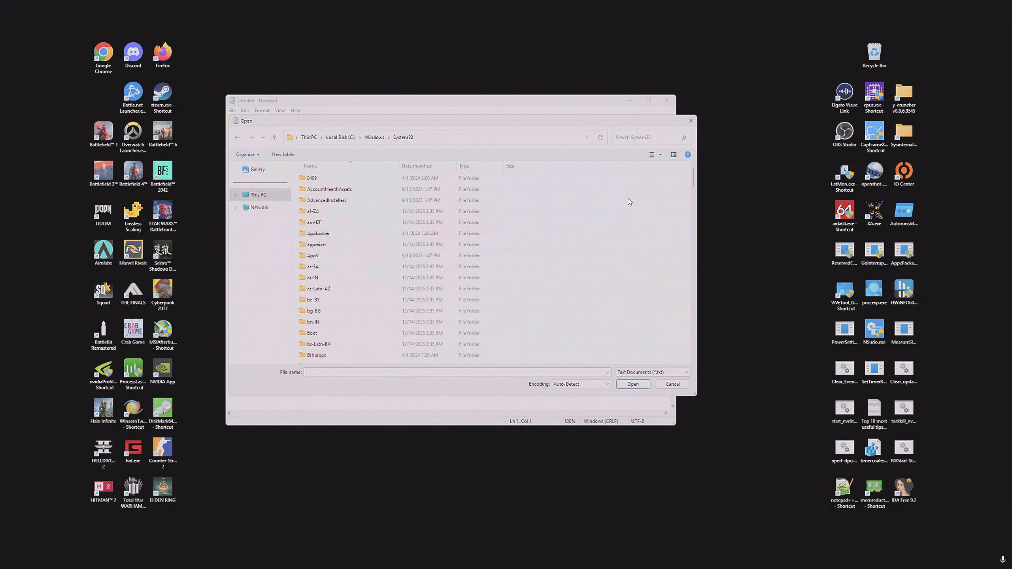
- Show all file types in System32 and select IntegratedServicesRegionPolicySet.json
click(645, 372)
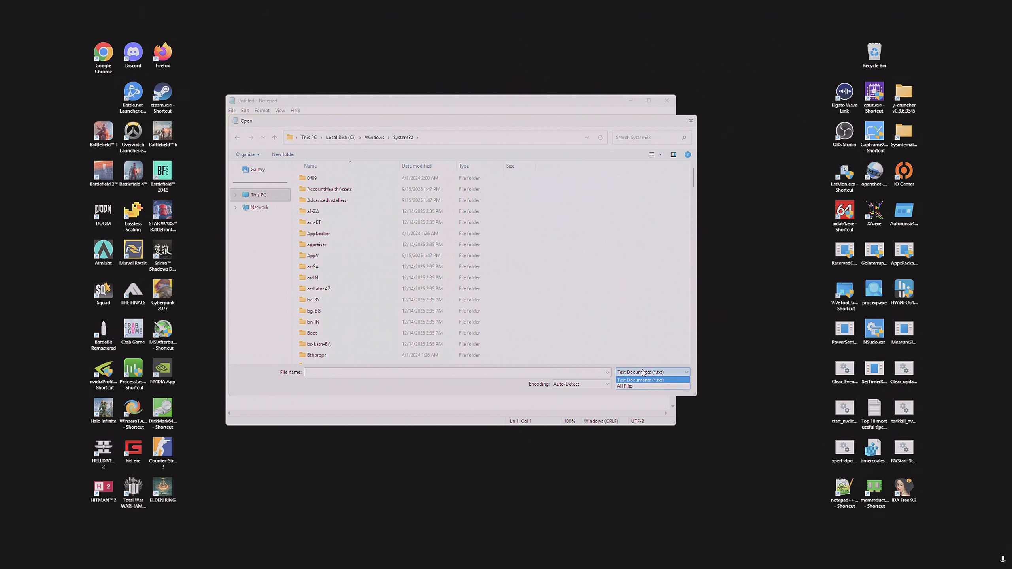
click(641, 386)
drag(694, 175, 701, 238)
click(412, 258)
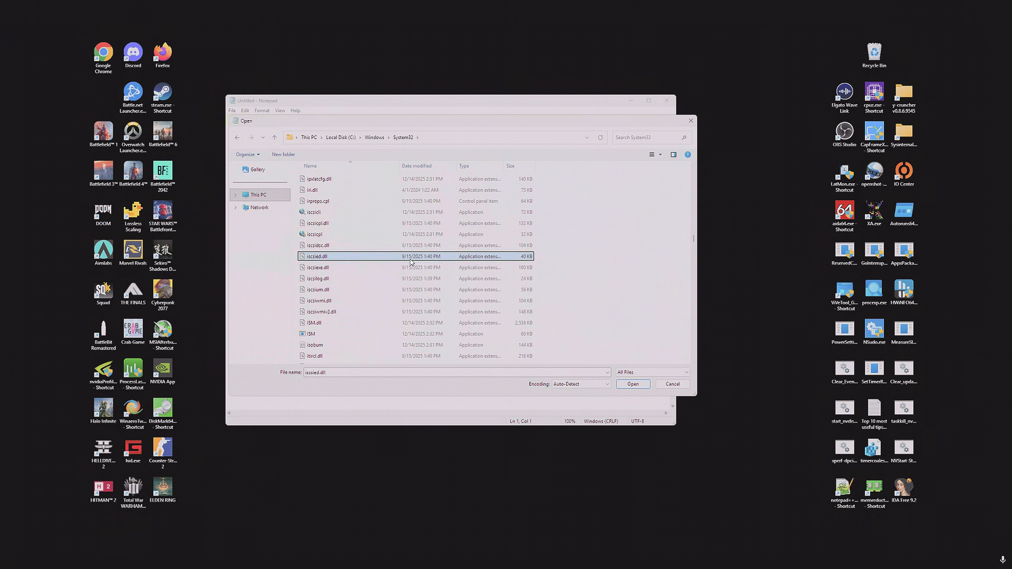
click(398, 268)
scroll(419, 277, down, 7)
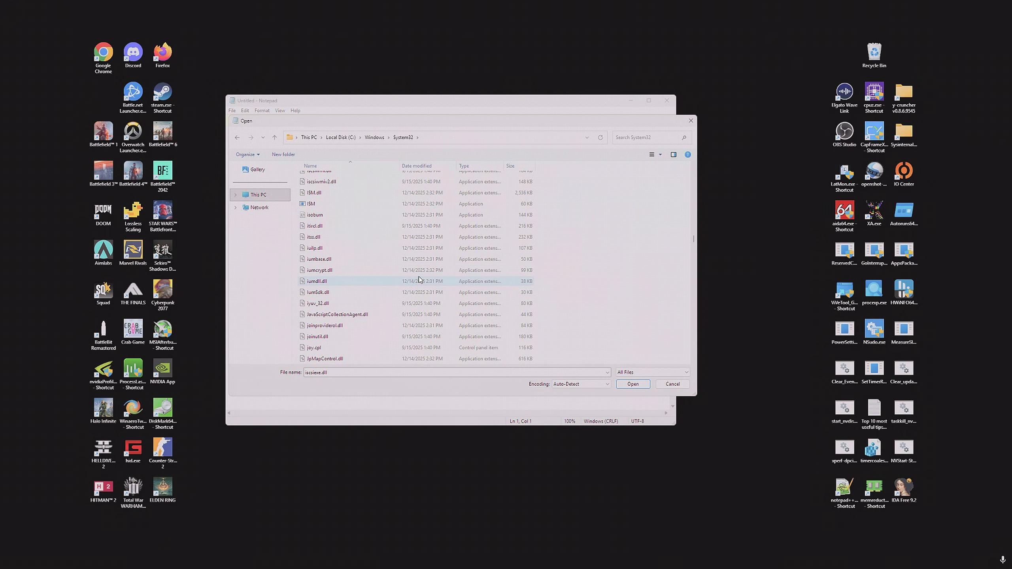
scroll(420, 249, up, 12)
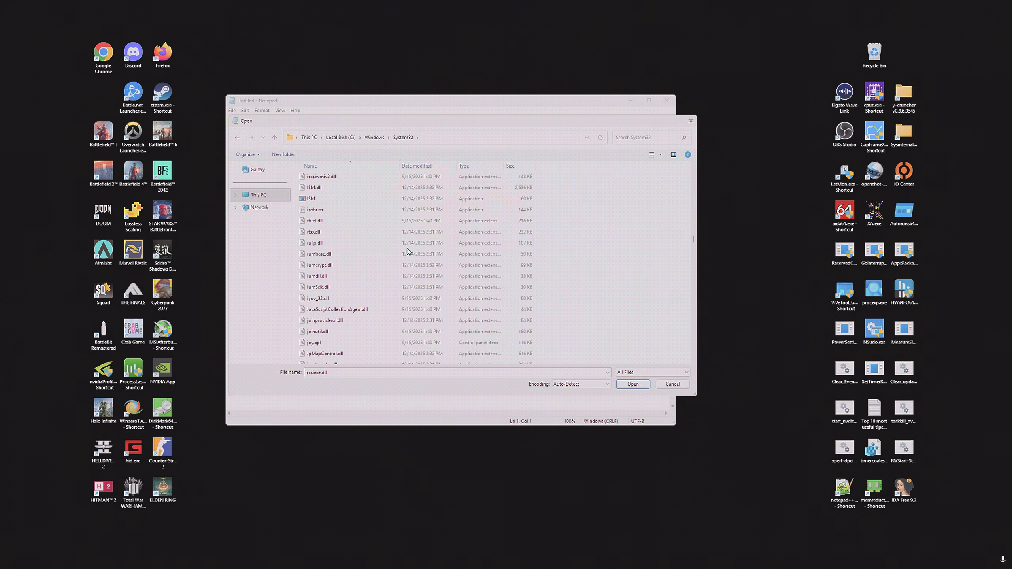
scroll(406, 266, up, 7)
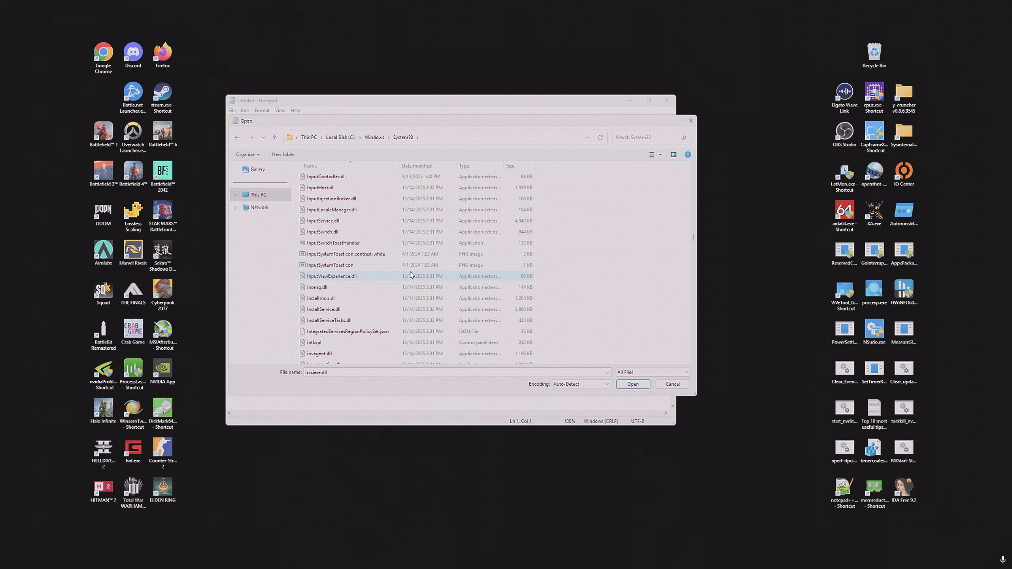
scroll(409, 274, down, 1)
click(404, 303)
- Open the properties of IntegratedServicesRegionPolicySet.json and display its security permissions
right_click(405, 304)
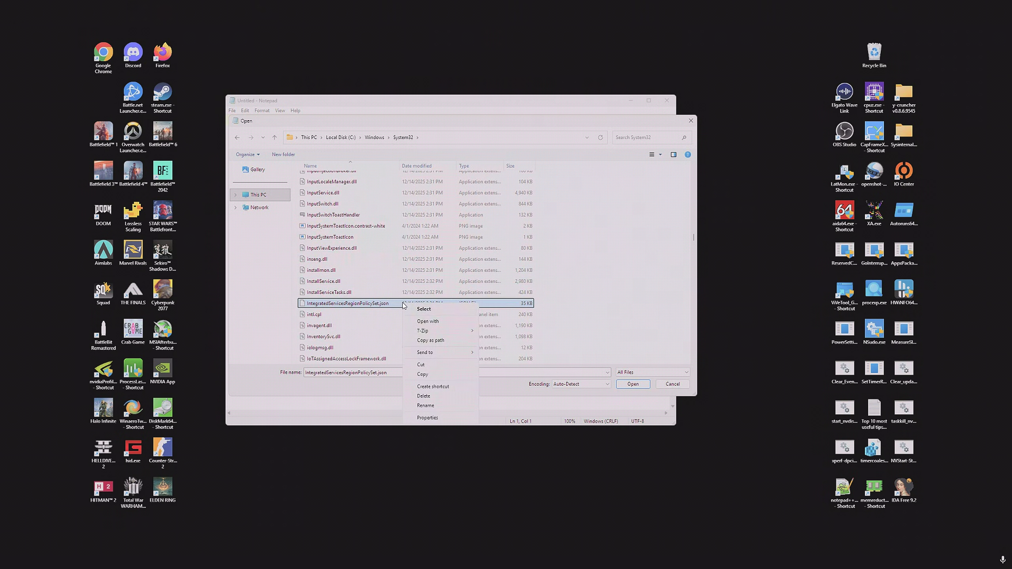
click(437, 419)
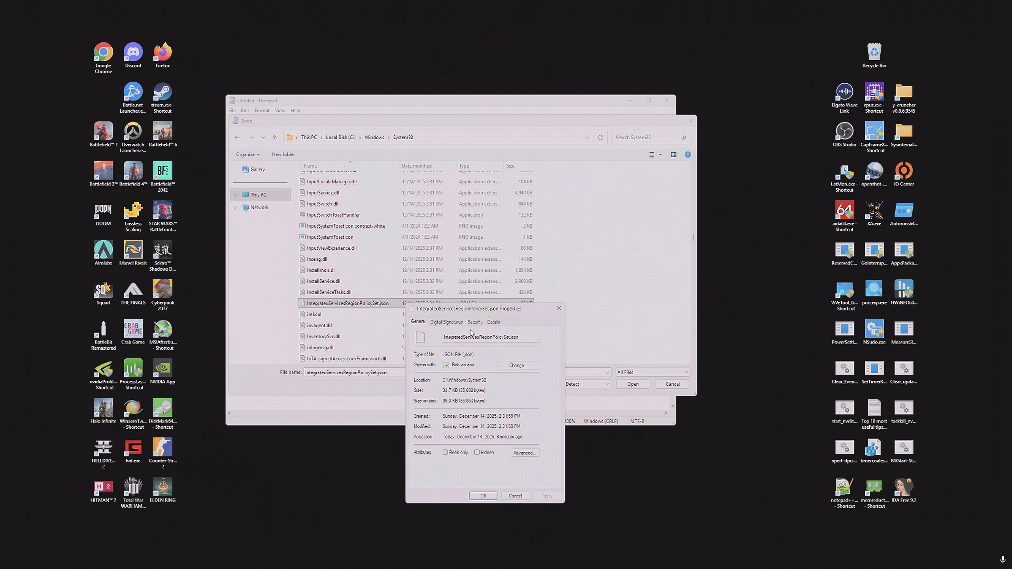
click(559, 308)
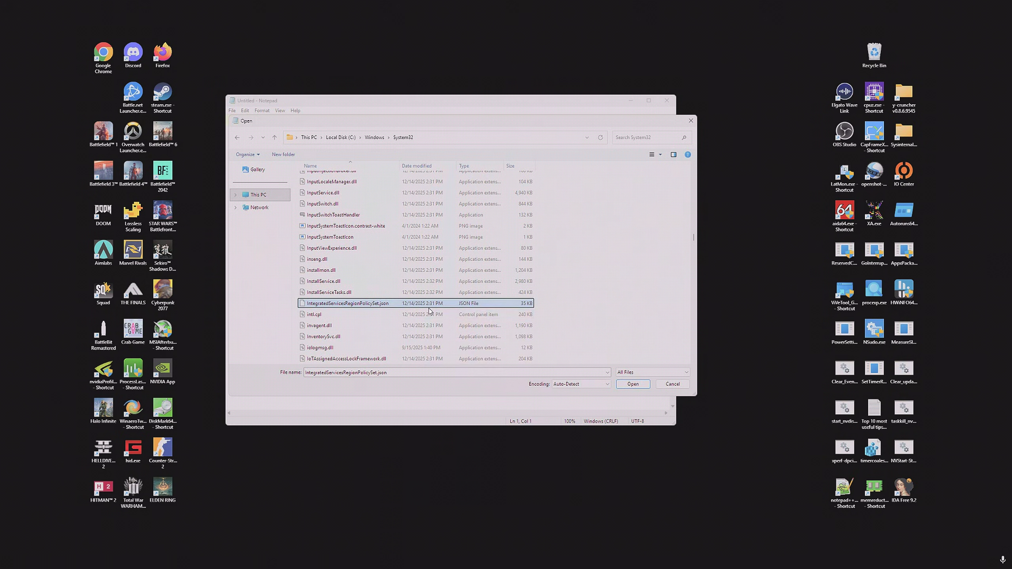
right_click(371, 306)
click(390, 421)
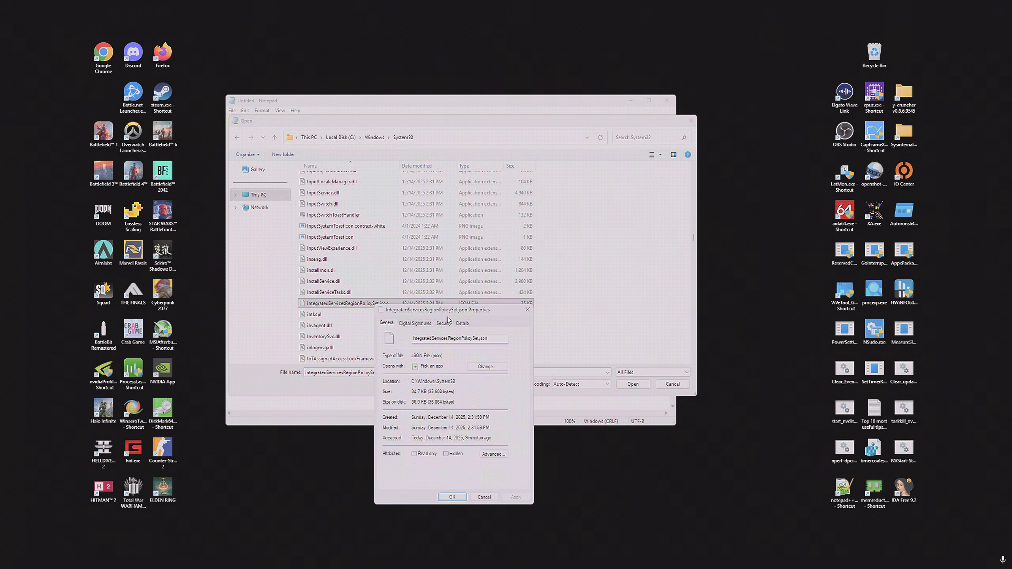
click(444, 324)
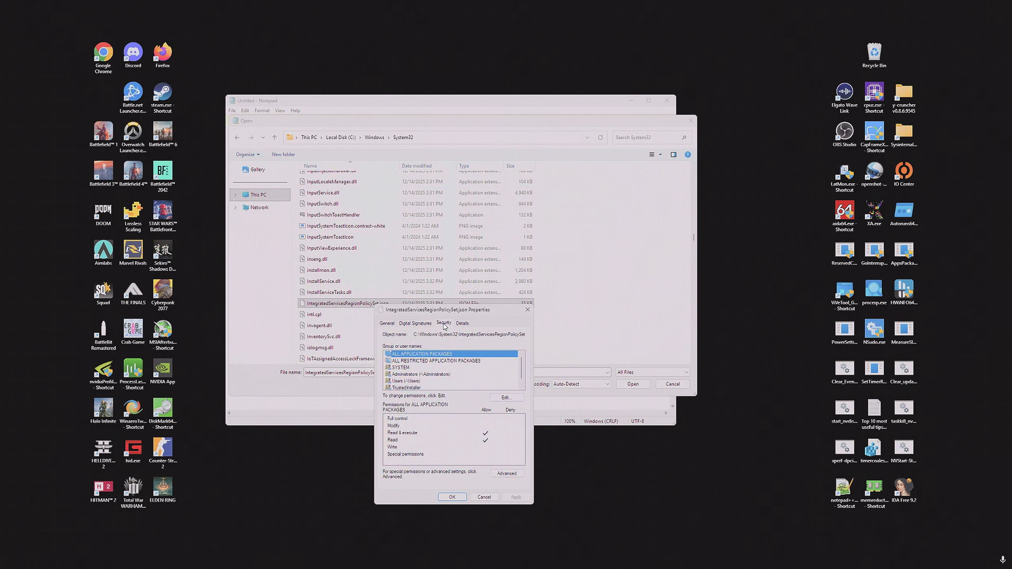
- Change the owner of IntegratedServicesRegionPolicySet.json to NT SERVICE\TrustedInstaller in the advanced security settings, apply it and close the properties
click(502, 474)
click(438, 219)
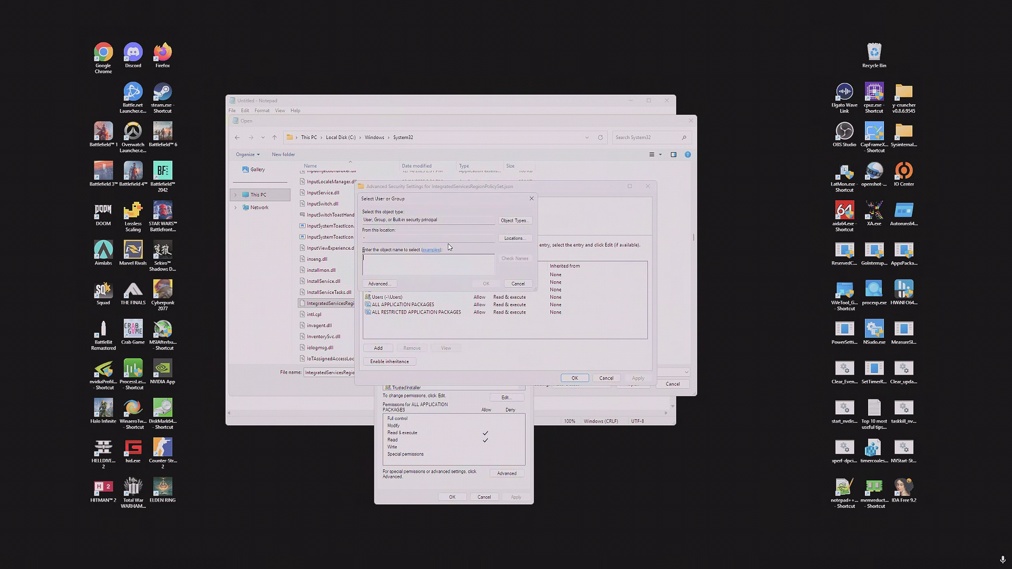
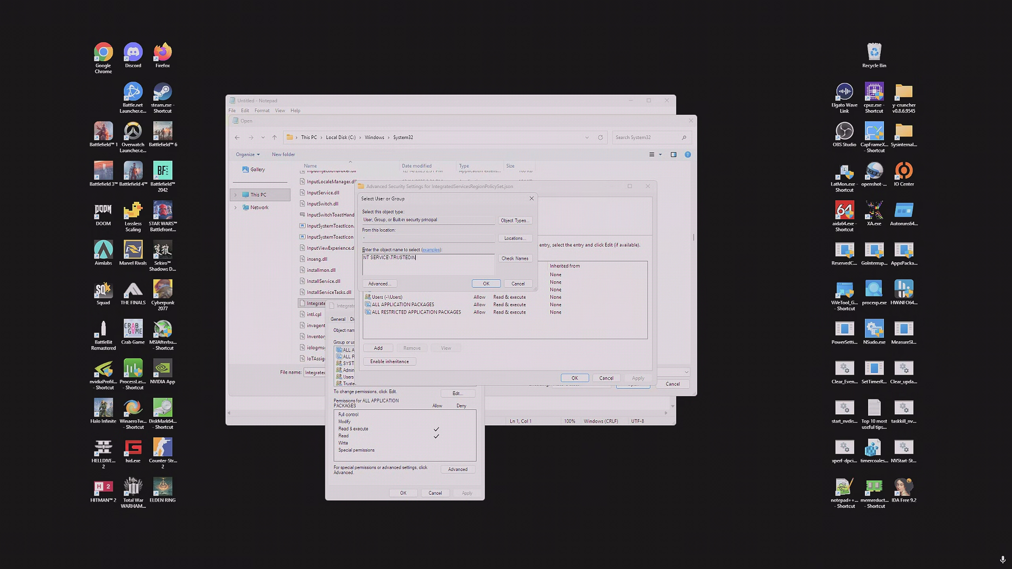
key(BackSpace)
text(ALLER)
key(Return)
click(637, 378)
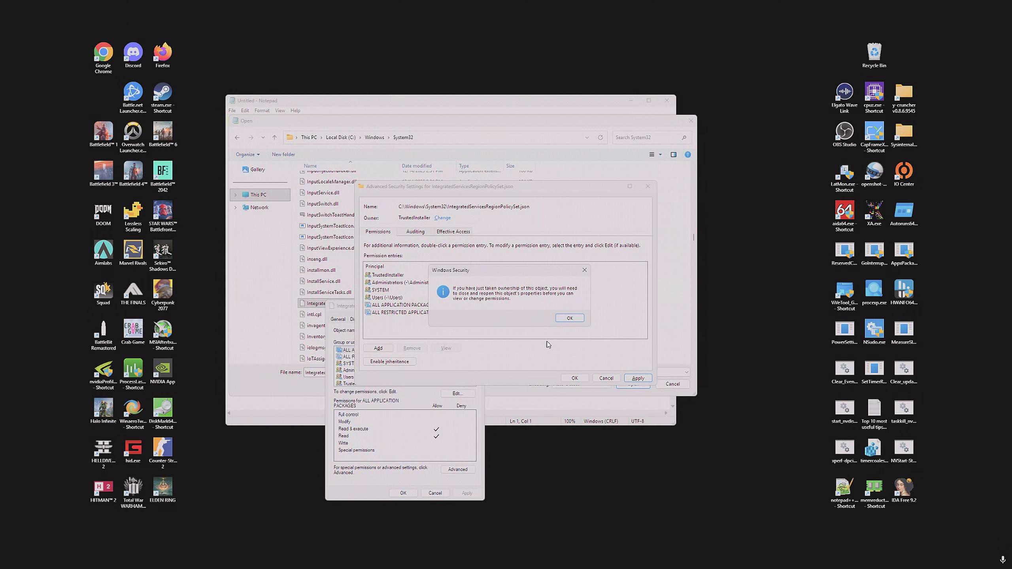
click(569, 318)
click(574, 377)
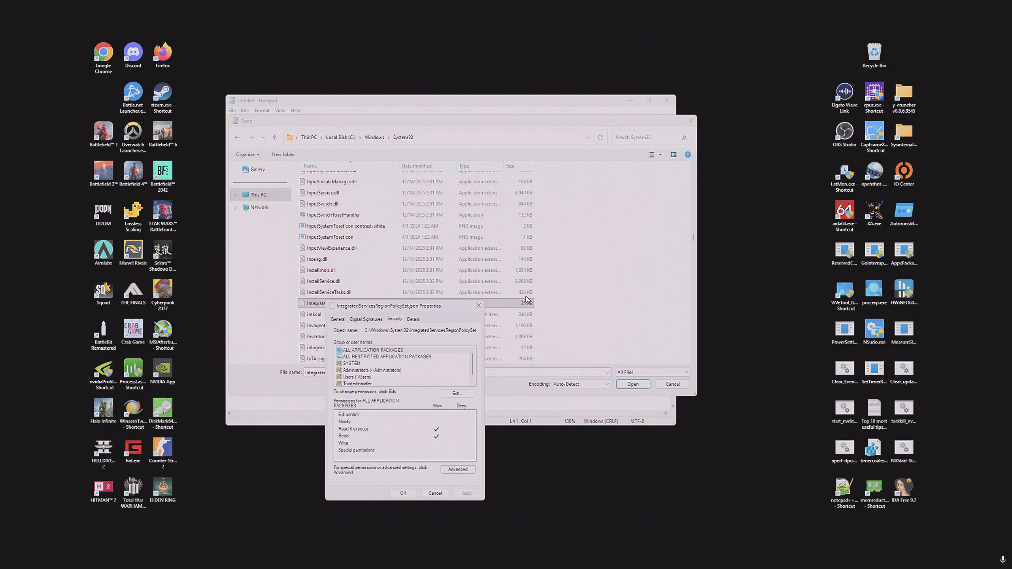
click(477, 307)
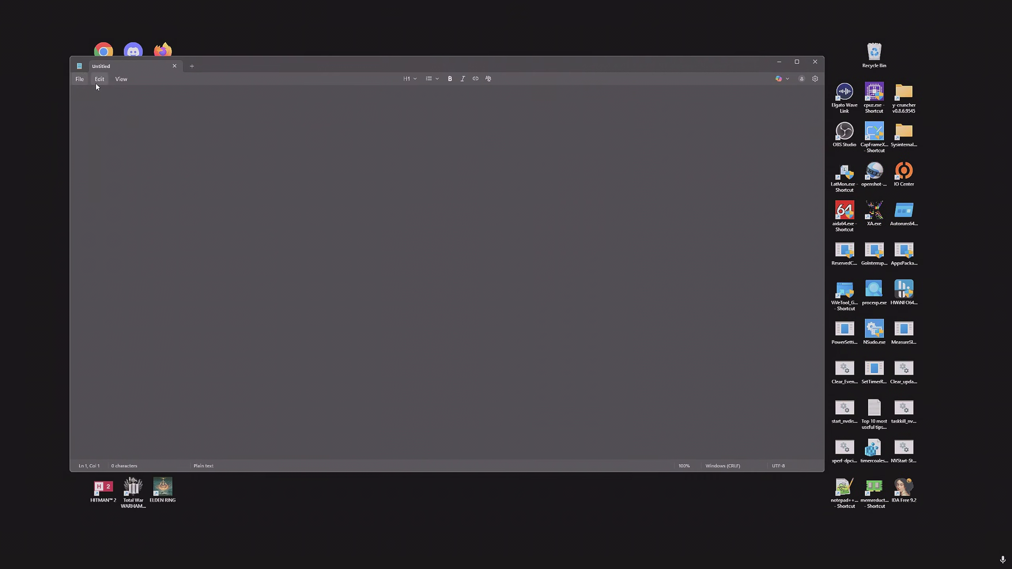
- Bring up the Open dialog in the regular Notepad window and list all file types in System32
click(80, 80)
click(100, 119)
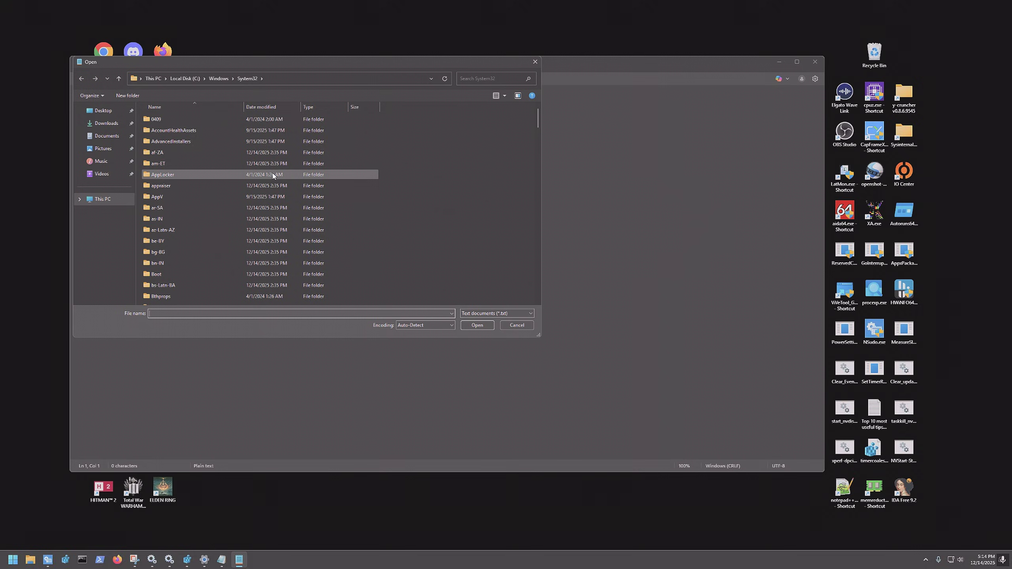
click(507, 313)
click(491, 333)
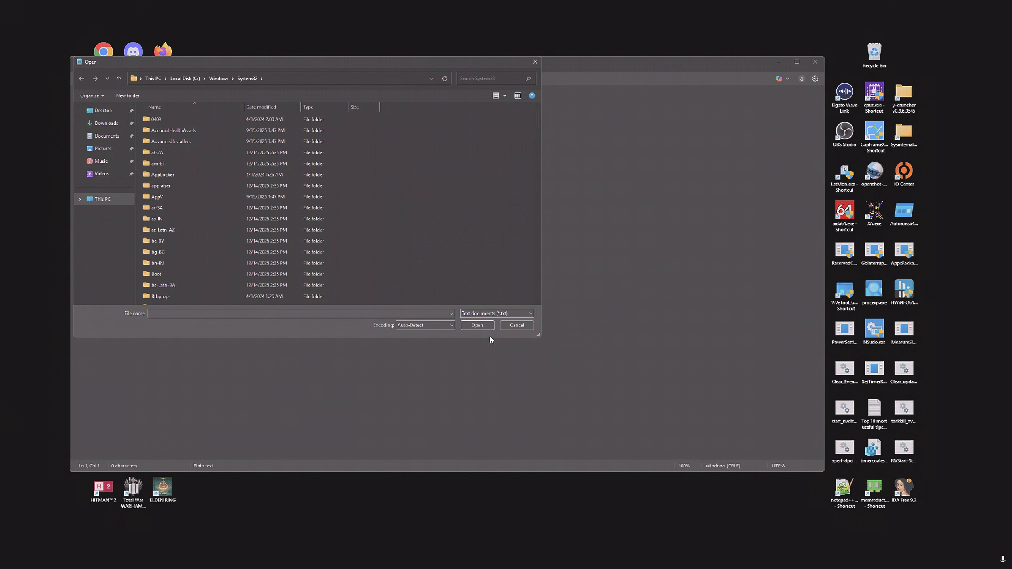
click(497, 311)
click(492, 278)
- Find IntegratedServicesRegionPolicySet.json in System32 and open it in Notepad
drag(538, 111, 538, 180)
click(201, 172)
scroll(215, 179, up, 5)
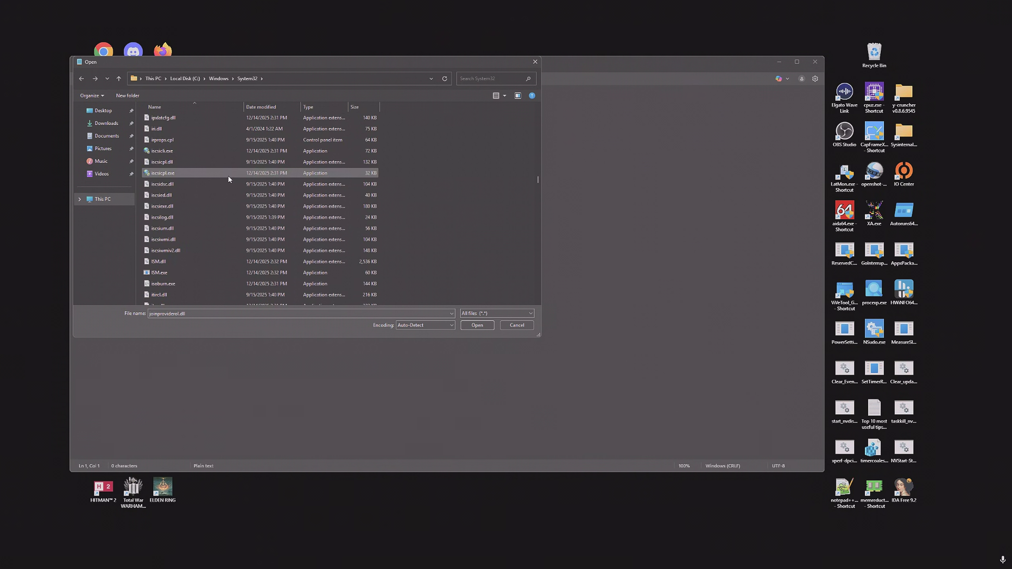
scroll(226, 185, up, 6)
click(221, 174)
click(471, 324)
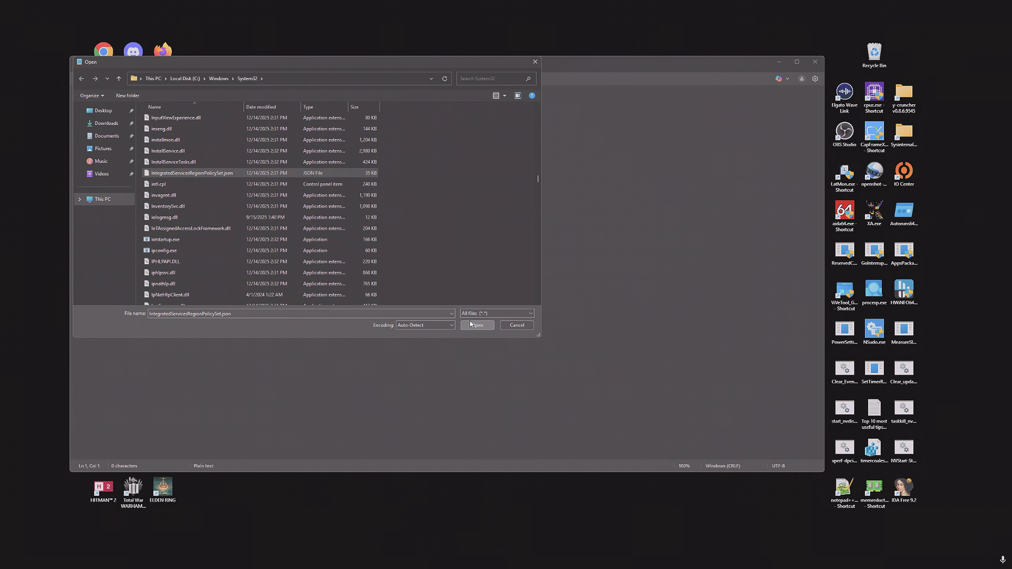
- Set defaultState to enabled for the "Edge is uninstallable." policy and highlight that policy's comment text
drag(178, 146, 151, 141)
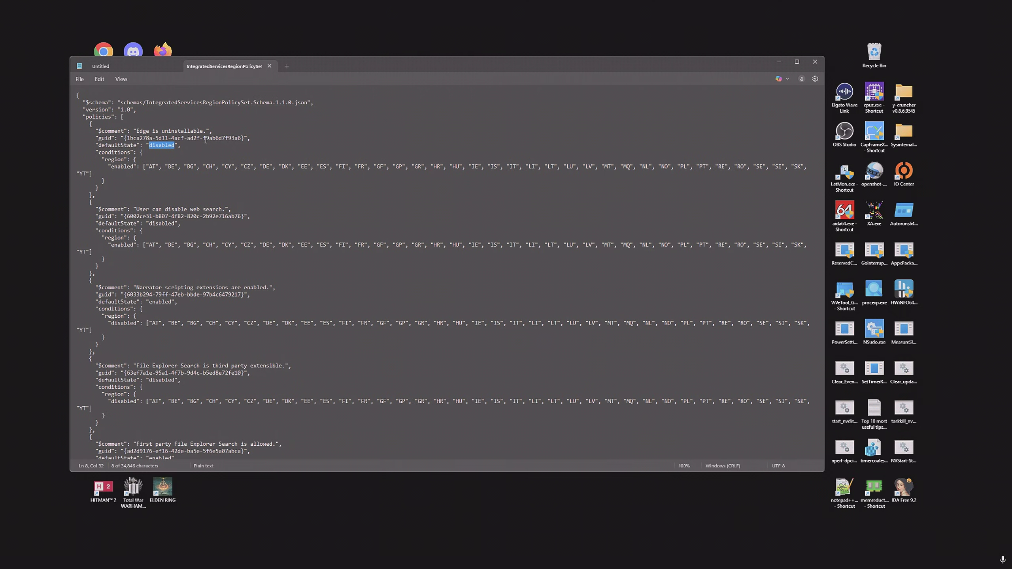
text(enabled)
drag(134, 131, 212, 131)
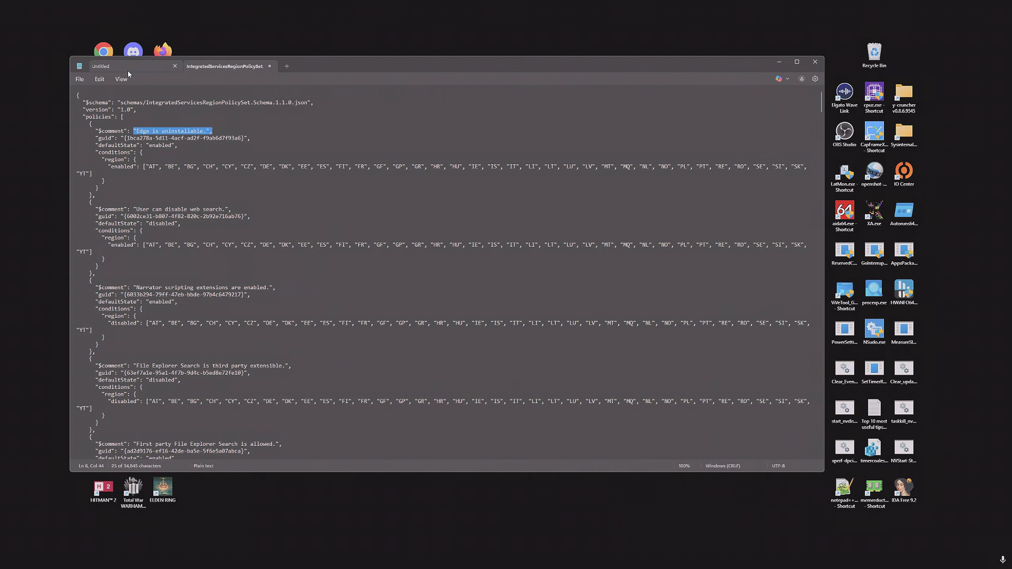
- Try to save the edited IntegratedServicesRegionPolicySet.json, and leave the Save as dialog without saving
click(82, 82)
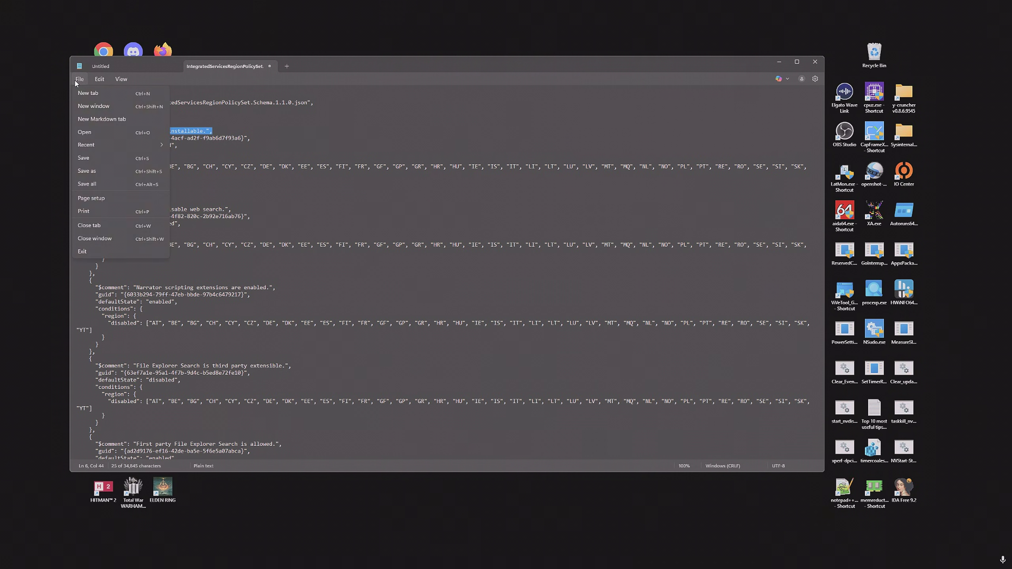
click(112, 161)
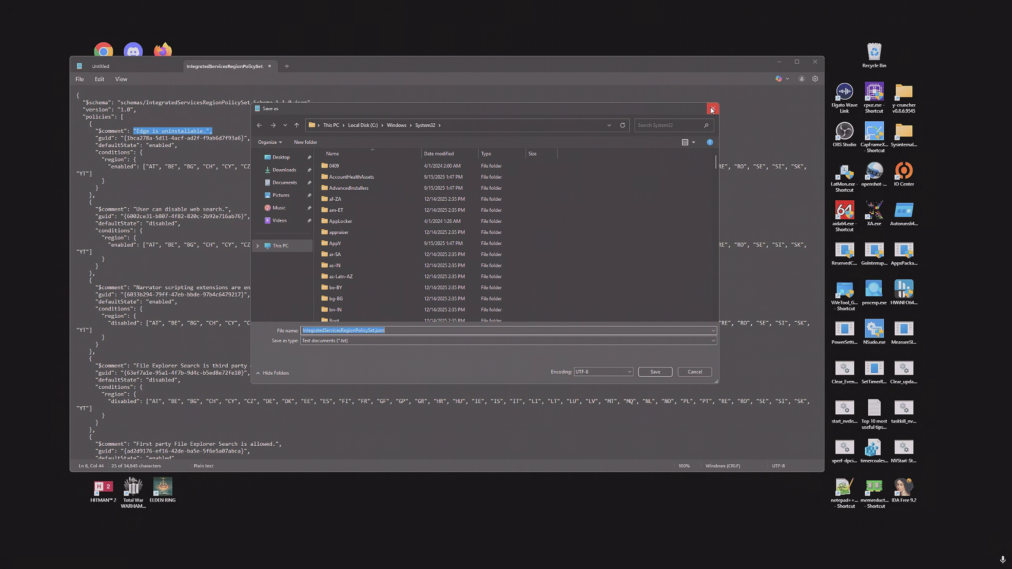
scroll(693, 160, down, 20)
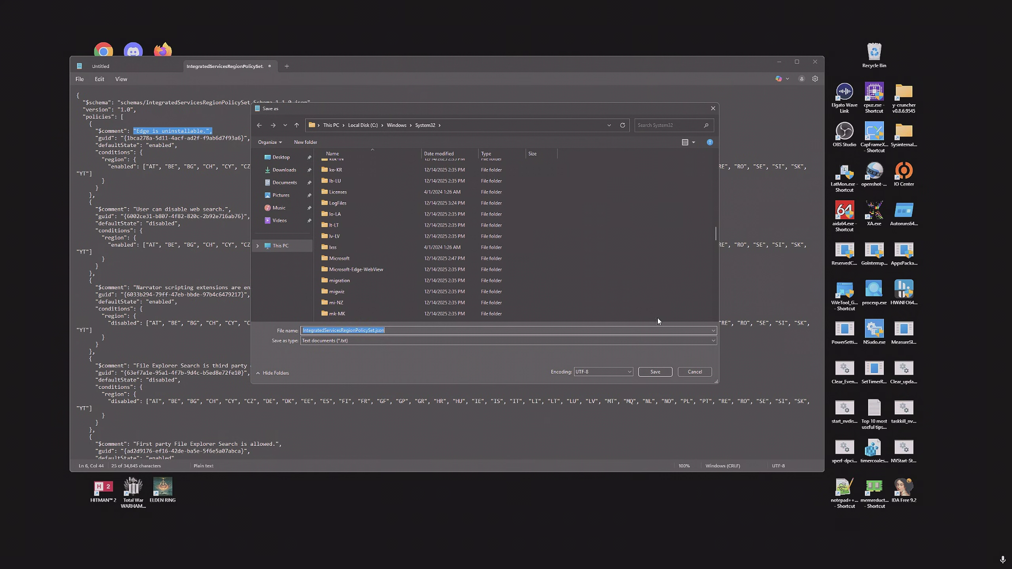
click(713, 108)
- Locate IntegratedServicesRegionPolicySet.json again through Notepad's Open dialog with all file types listed
click(80, 79)
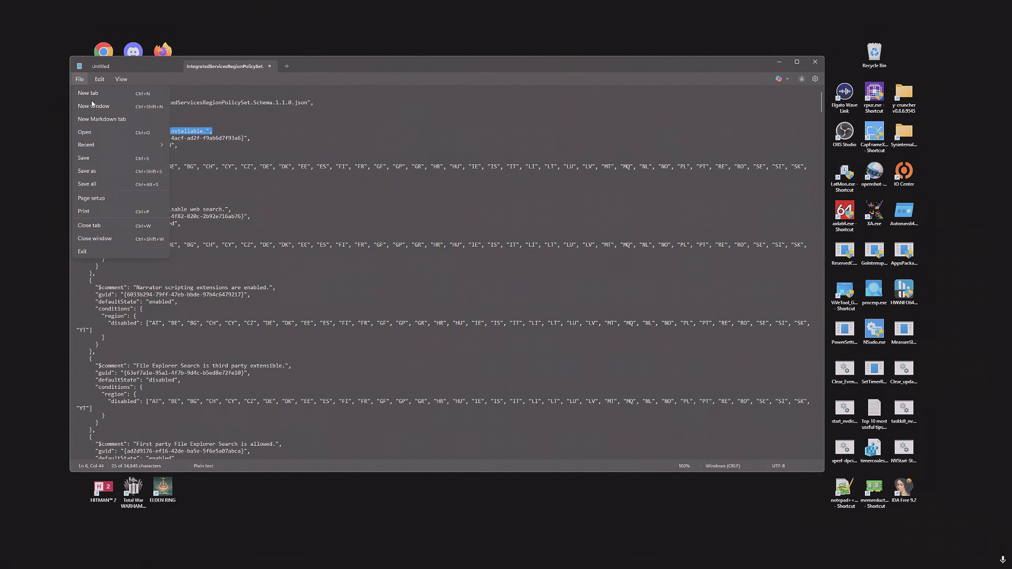
click(96, 120)
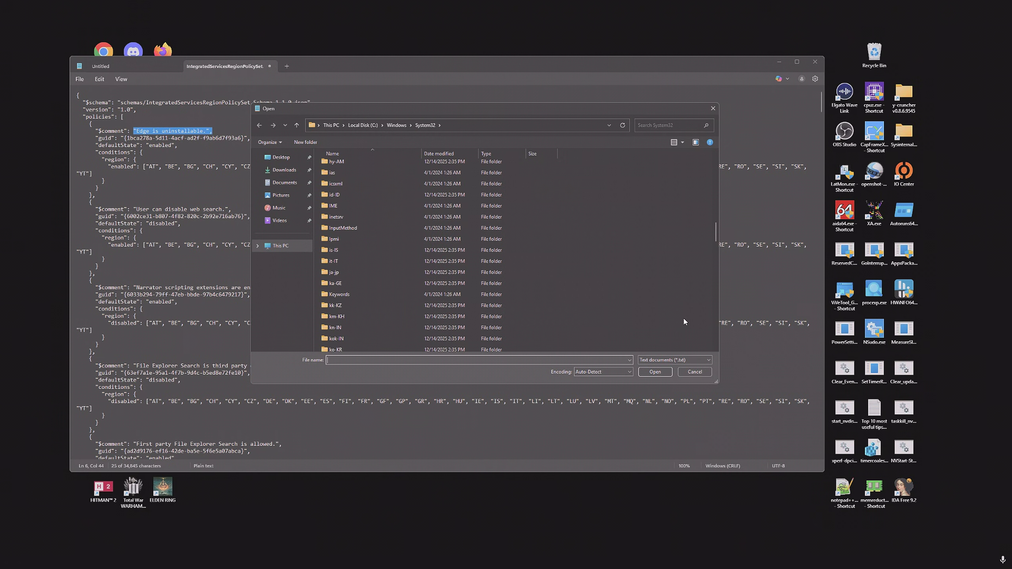
click(674, 360)
click(662, 378)
drag(716, 154, 716, 225)
click(375, 296)
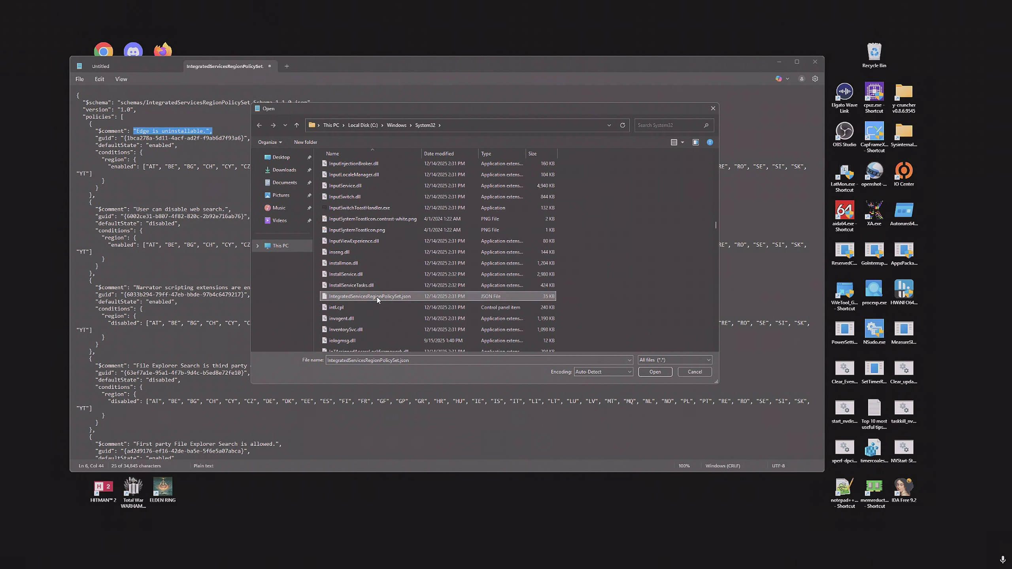
- Check the properties of IntegratedServicesRegionPolicySet.json from the Open dialog, and leave the dialog without opening the file
right_click(376, 296)
click(399, 400)
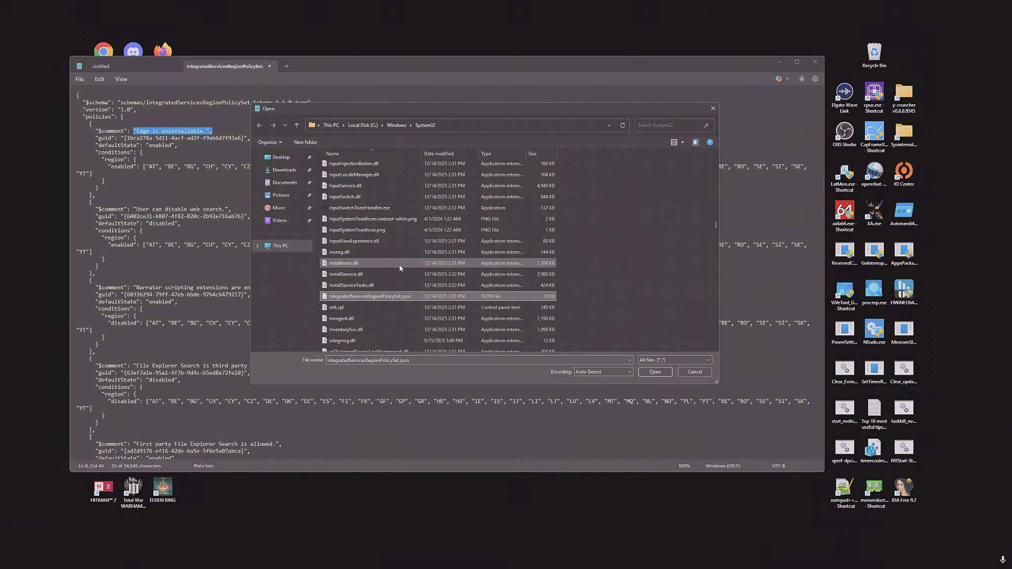
right_click(394, 296)
click(425, 429)
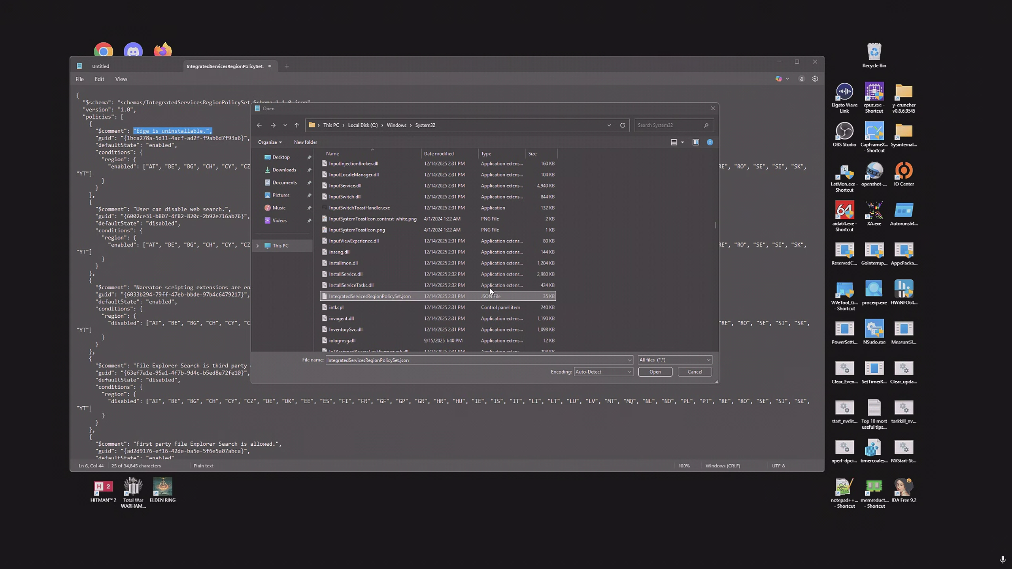
drag(665, 111, 625, 211)
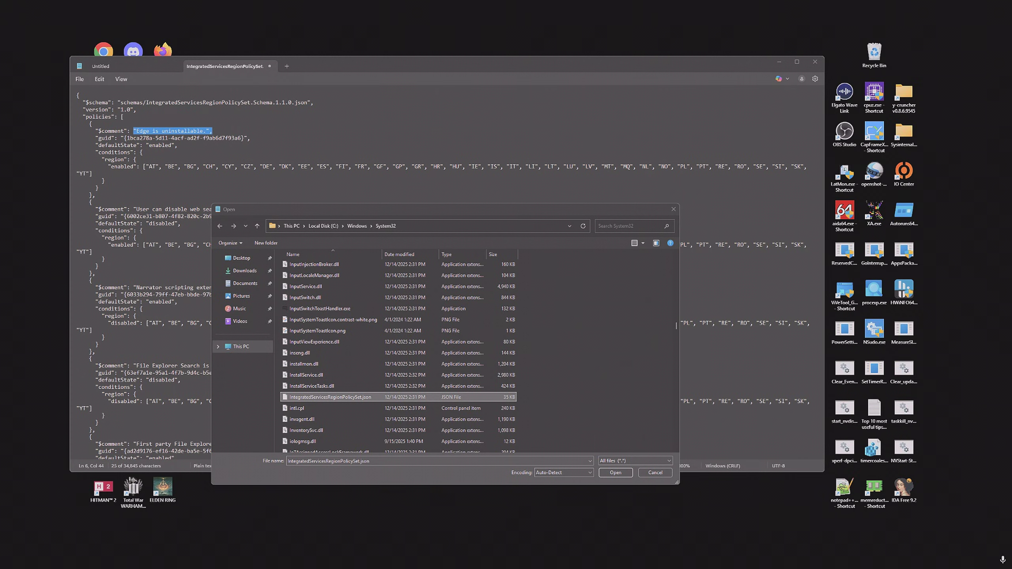
click(673, 209)
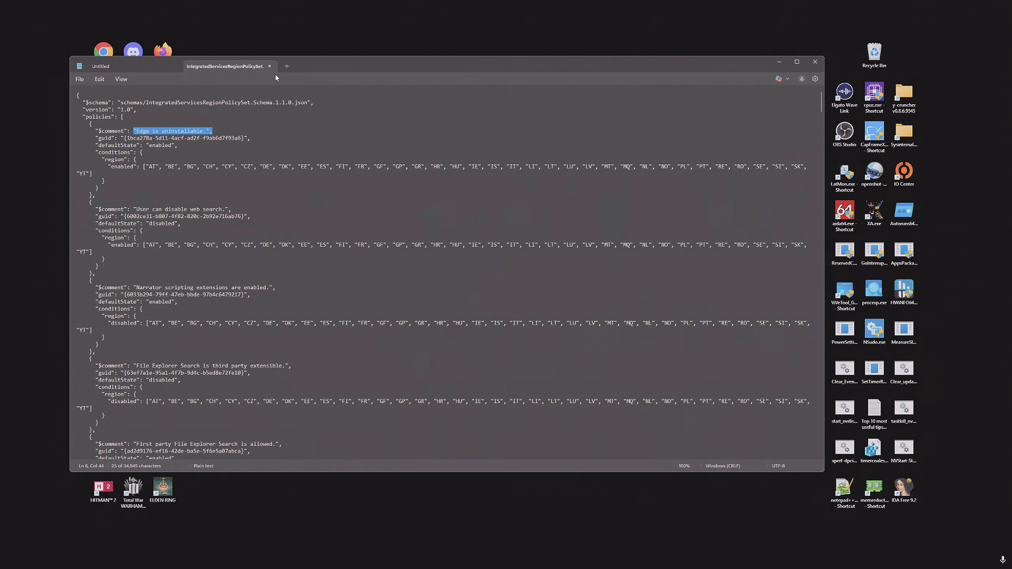
- Close the edited IntegratedServicesRegionPolicySet.json without saving, and close the Notepad window
click(270, 67)
click(447, 289)
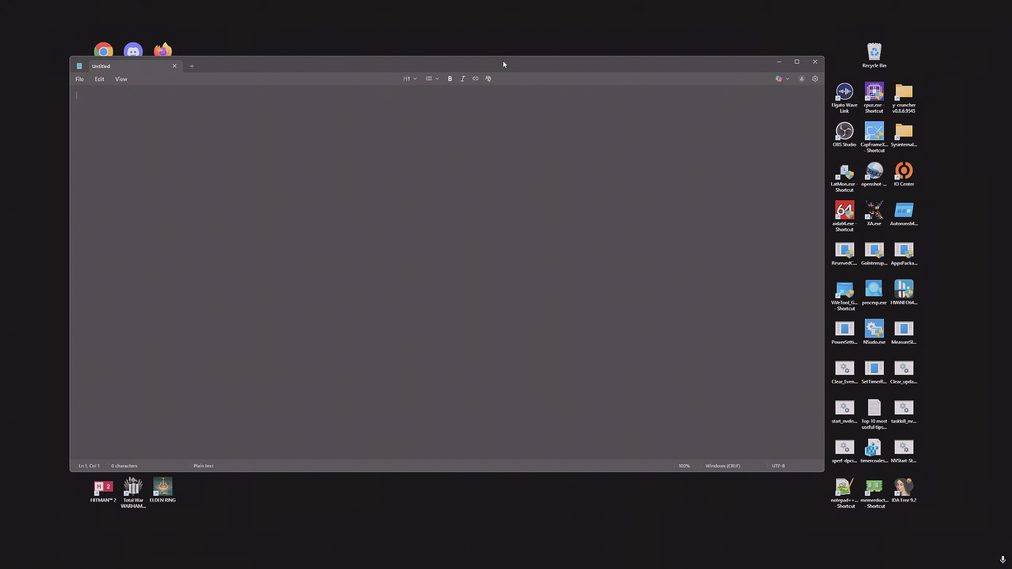
click(815, 62)
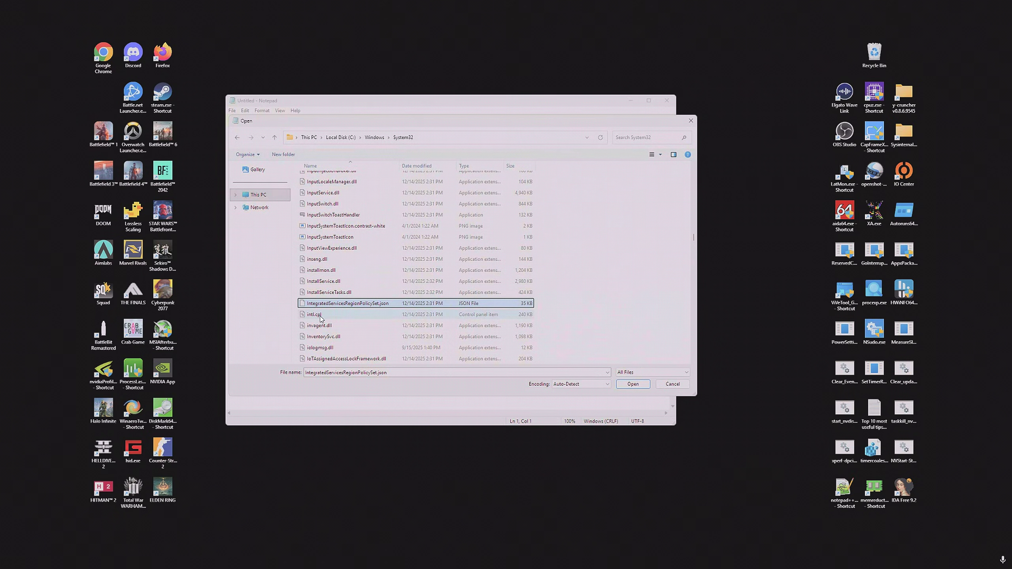
right_click(357, 304)
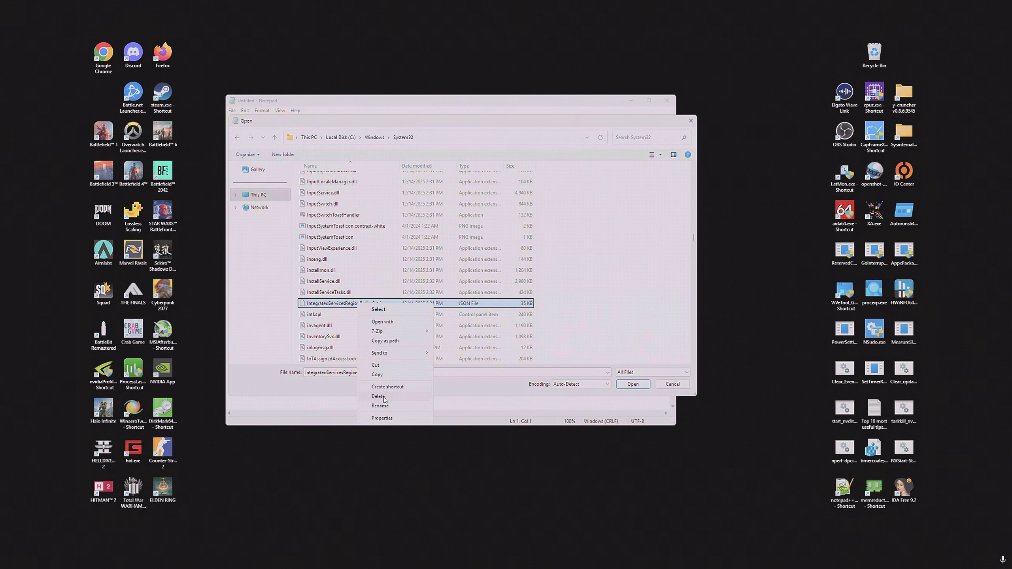
click(691, 121)
click(691, 121)
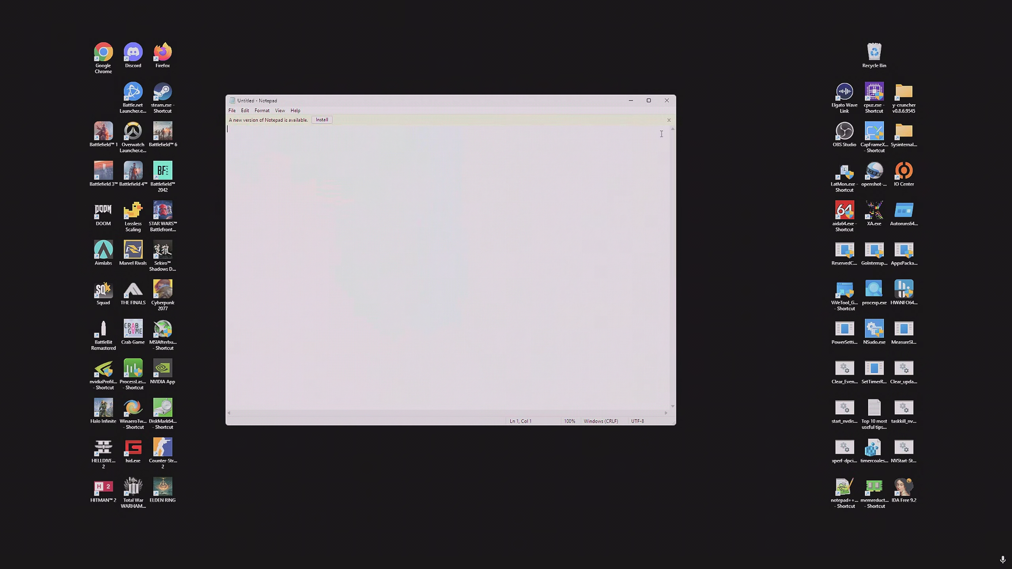
- Bring up the Open dialog in the TrustedInstaller Notepad, dismiss the location error, and list the drives under This PC
click(232, 110)
click(250, 145)
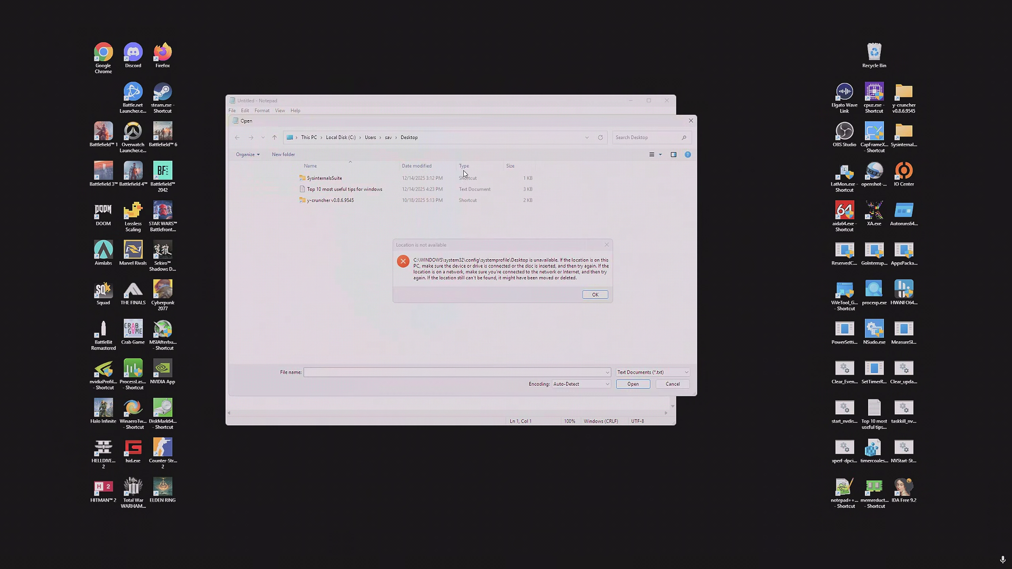
click(605, 247)
click(259, 195)
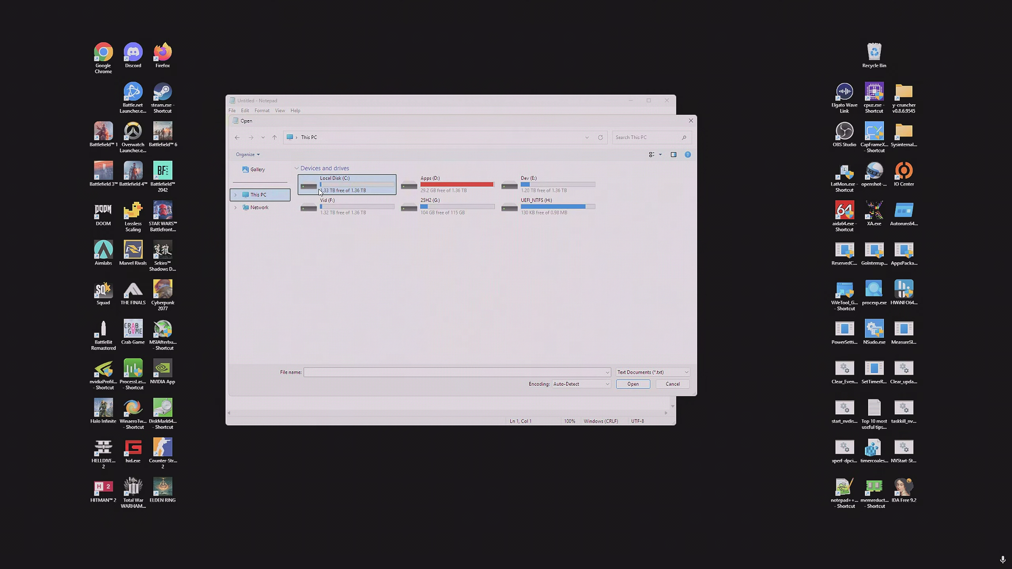
double_click(321, 194)
double_click(318, 222)
double_click(321, 190)
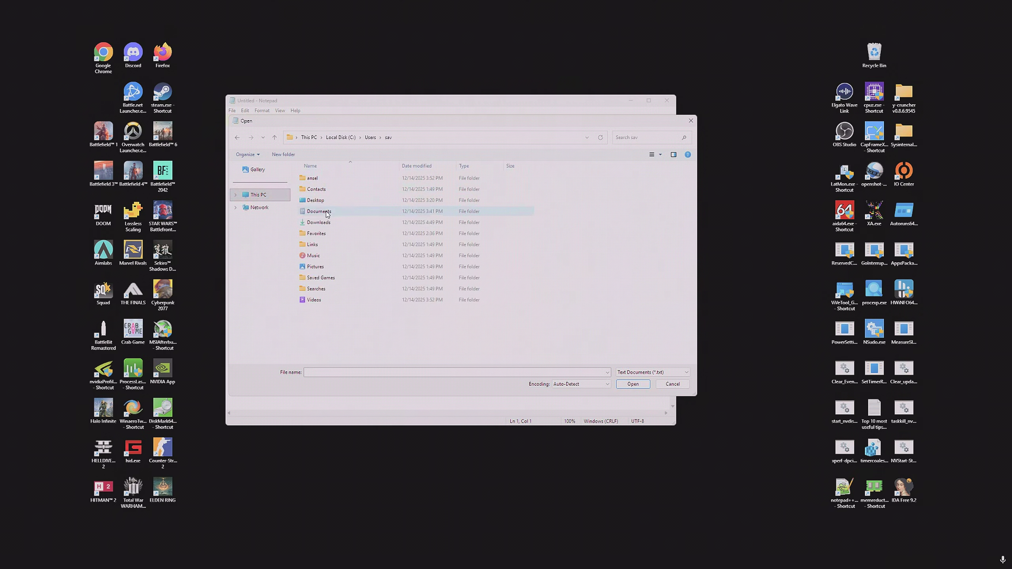
- Browse to C:\Windows\System32 in Notepad's Open dialog
click(259, 196)
double_click(344, 191)
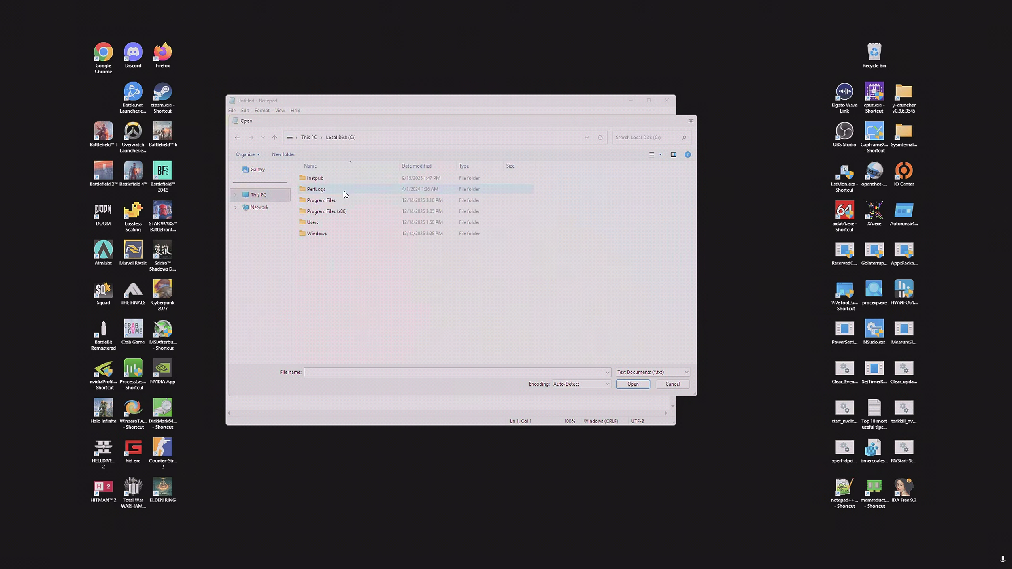
double_click(329, 233)
scroll(359, 297, down, 8)
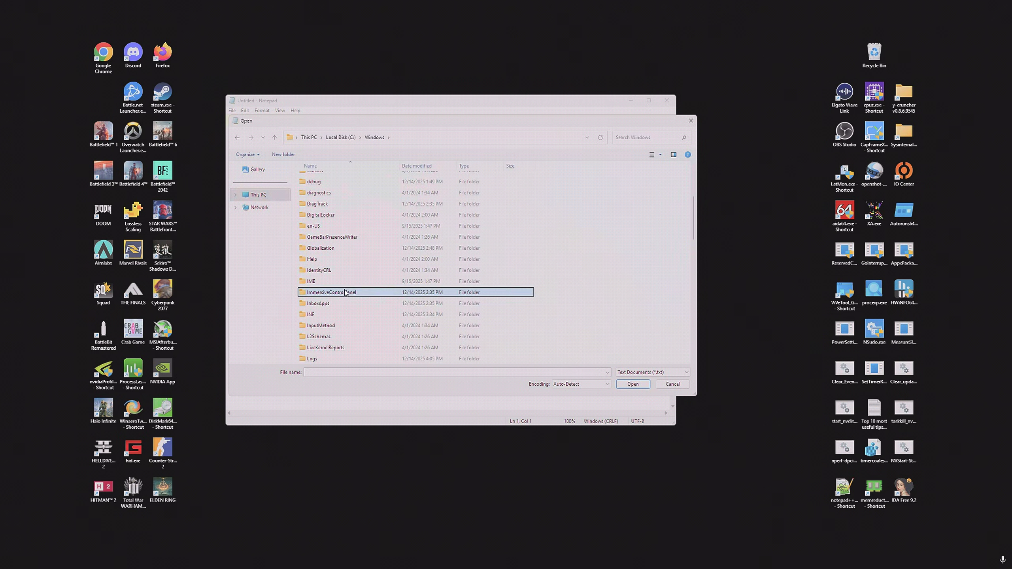
scroll(367, 289, down, 10)
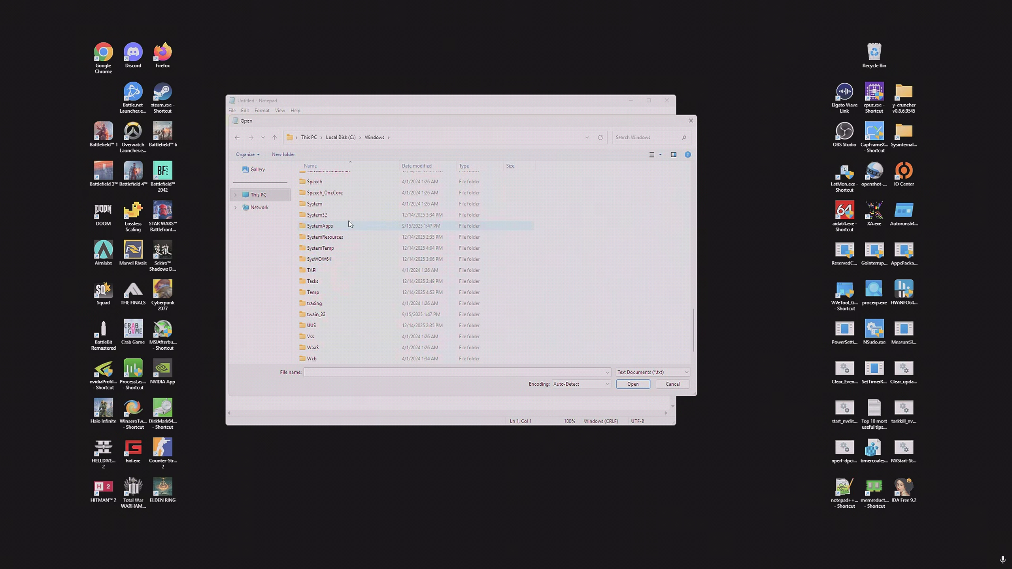
double_click(349, 215)
drag(694, 177, 691, 254)
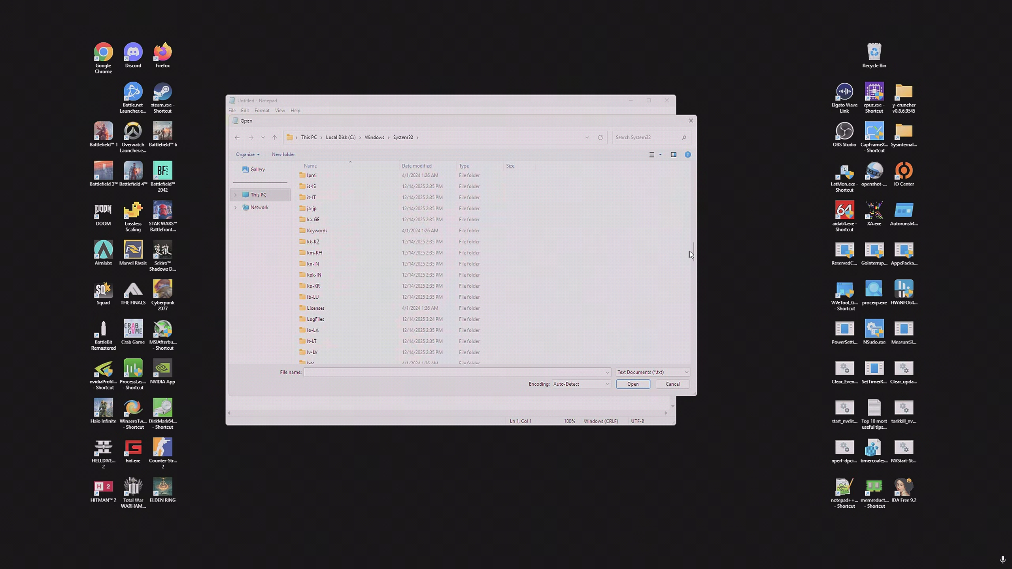
- List all file types and open IntegratedServicesRegionPolicySet.json from System32 in Notepad
click(668, 371)
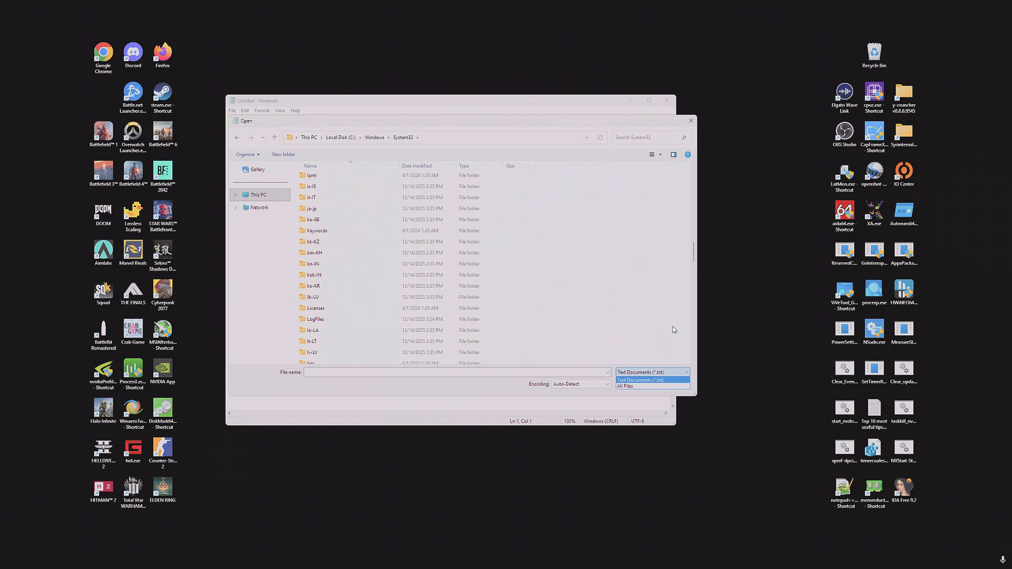
click(643, 385)
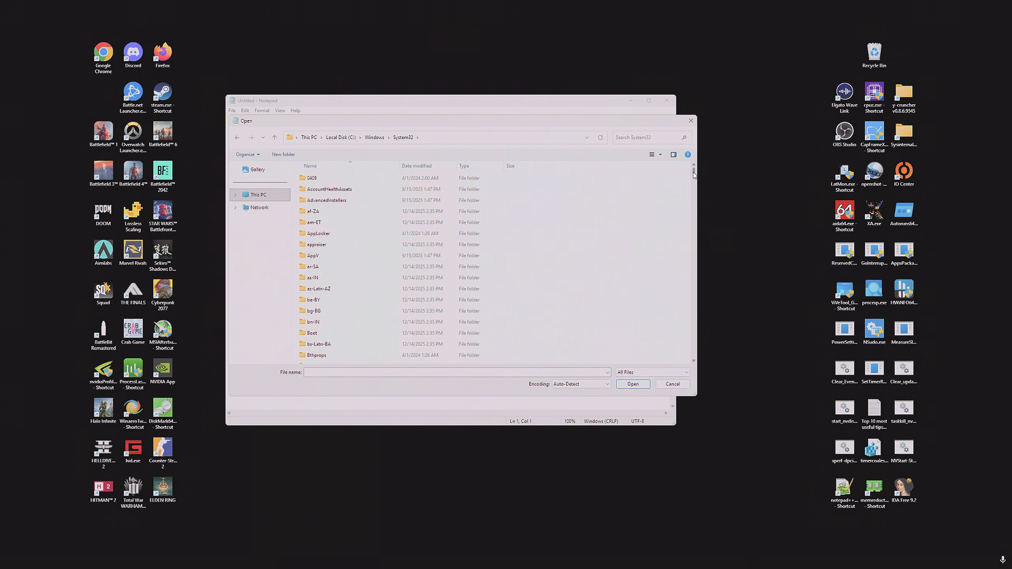
drag(694, 176, 700, 242)
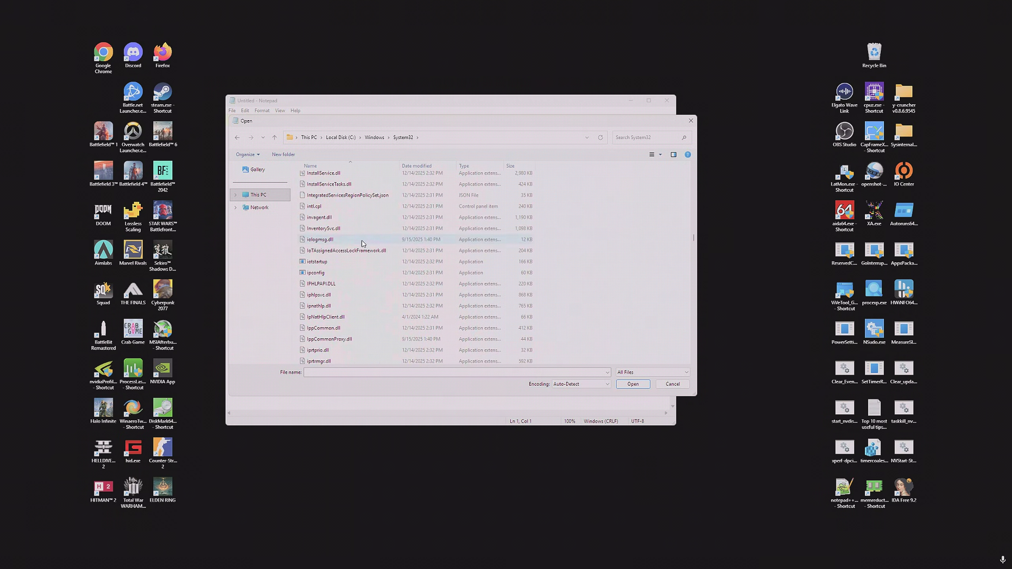
right_click(379, 196)
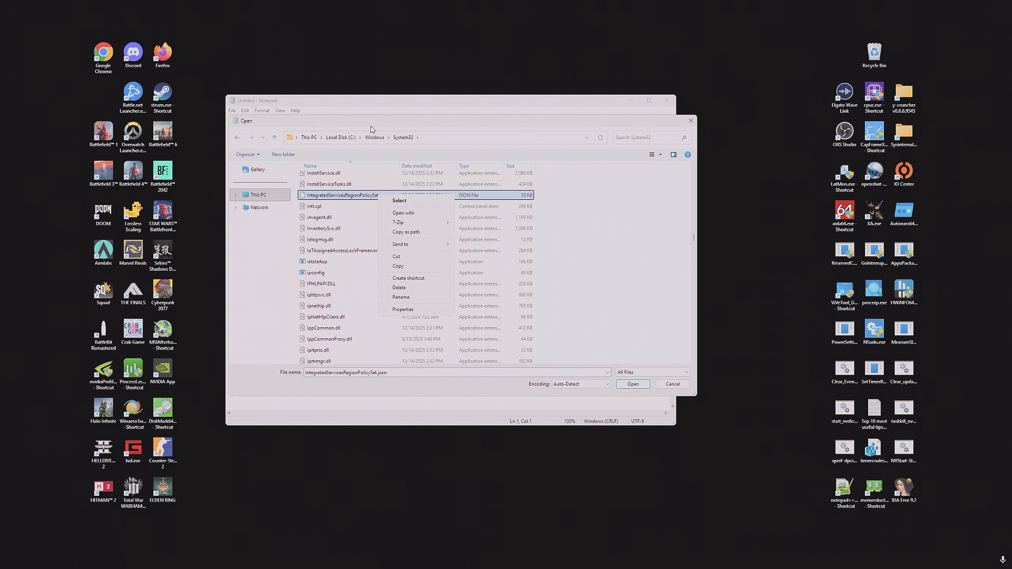
click(401, 204)
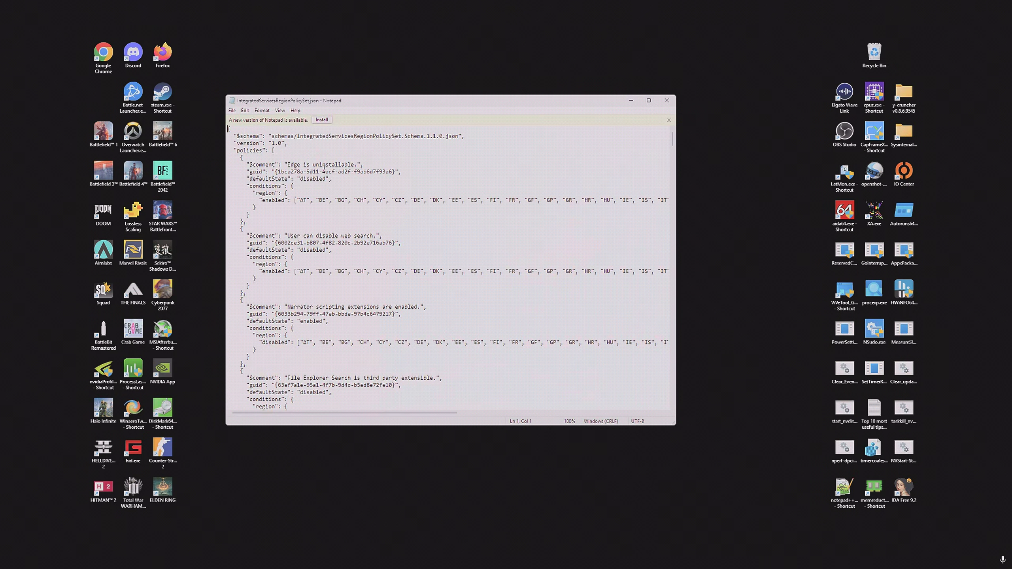
- Set defaultState to enabled for the "Edge is uninstallable." policy, save the JSON file, and close Notepad
drag(327, 178, 302, 181)
text(enabled)
key(ctrl+s)
click(666, 100)
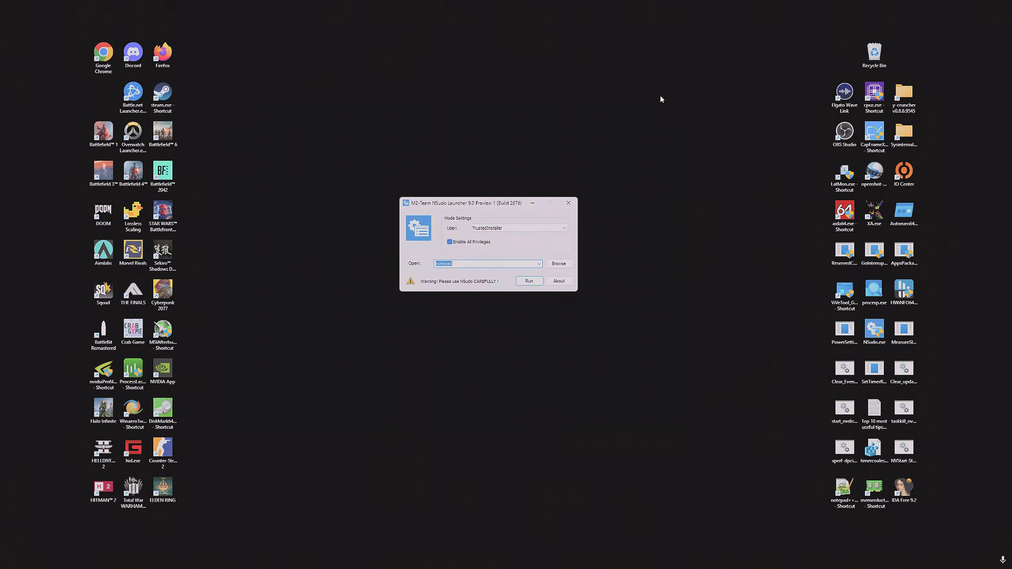
- Check the uninstall option for Microsoft Edge in the Settings installed apps list, cancel the uninstall, and minimize the Settings and NSudo windows
click(204, 560)
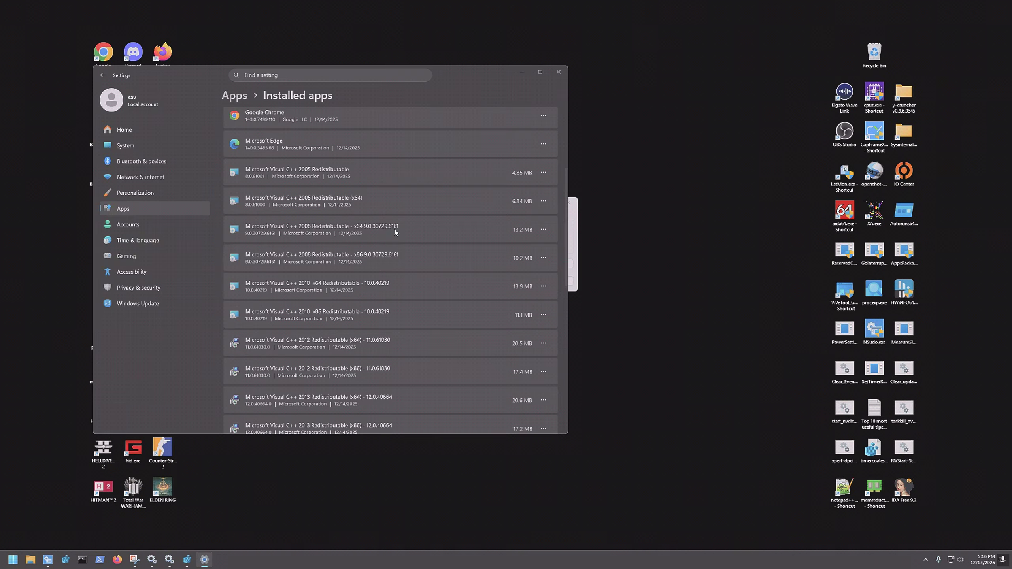
click(544, 144)
click(485, 175)
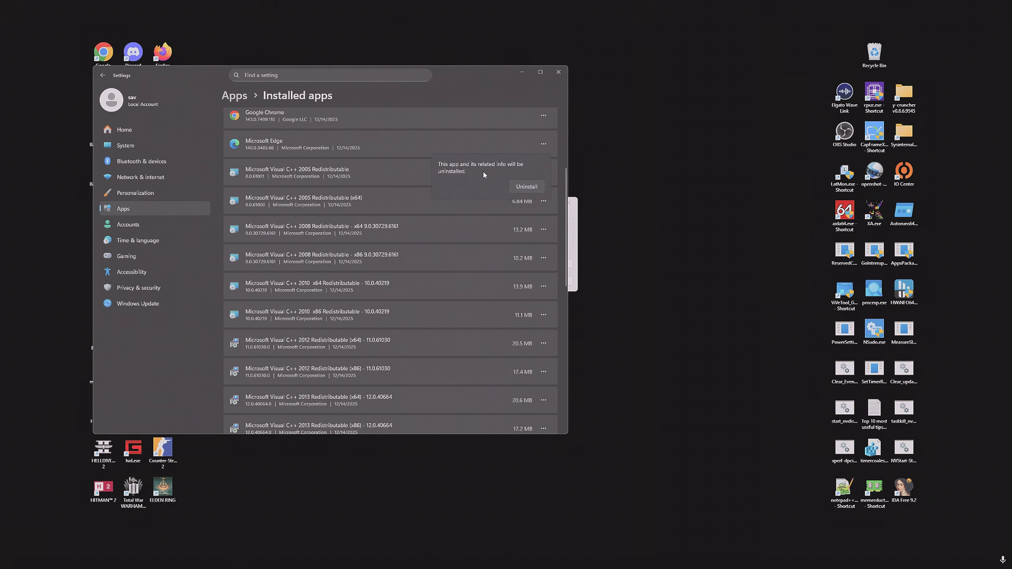
click(528, 187)
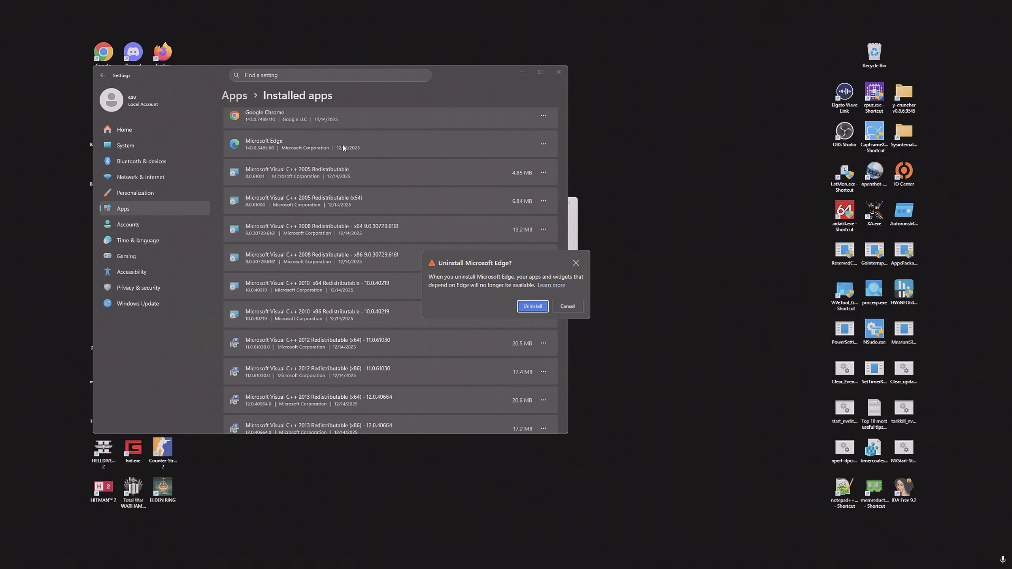
click(575, 263)
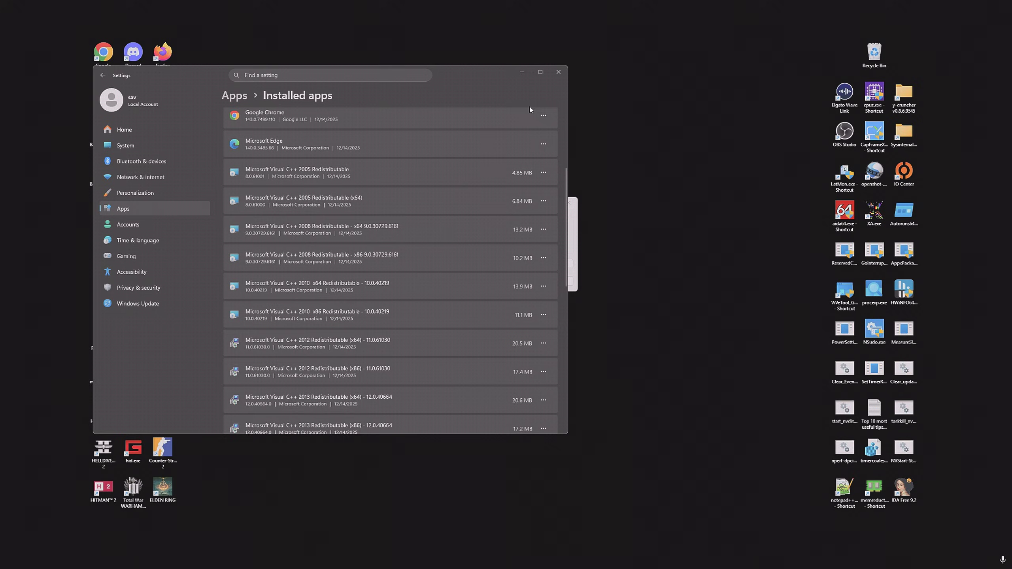
click(521, 72)
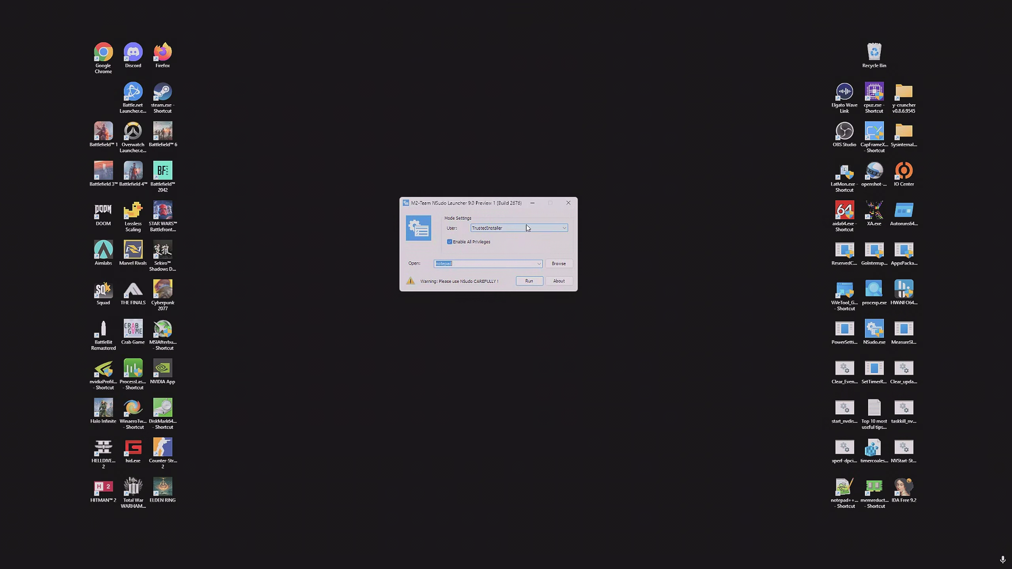
click(532, 203)
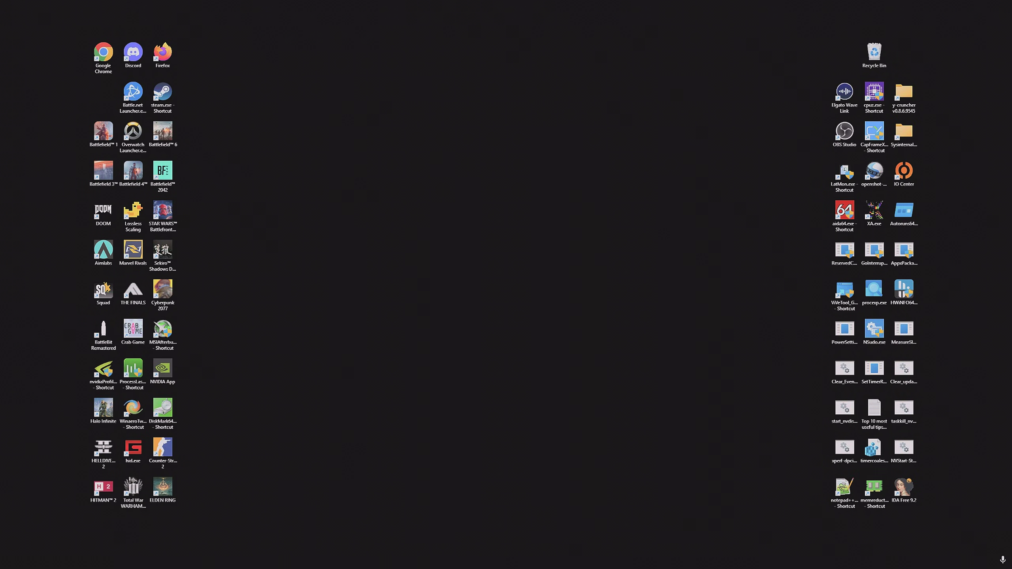
- Open Event Viewer and examine the APPID and account details in the DistributedCOM warning, event 10016
right_click(12, 560)
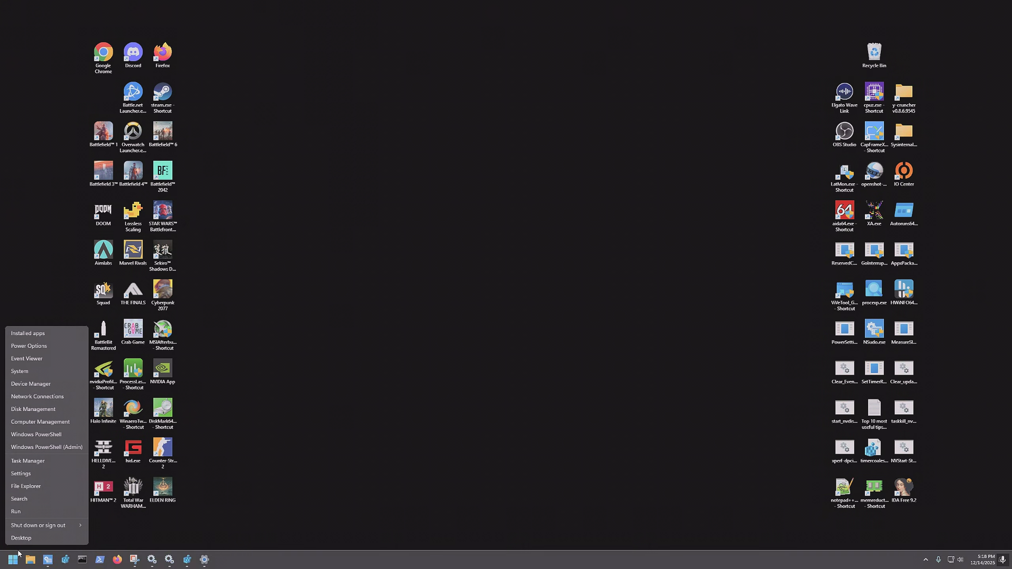
key(v)
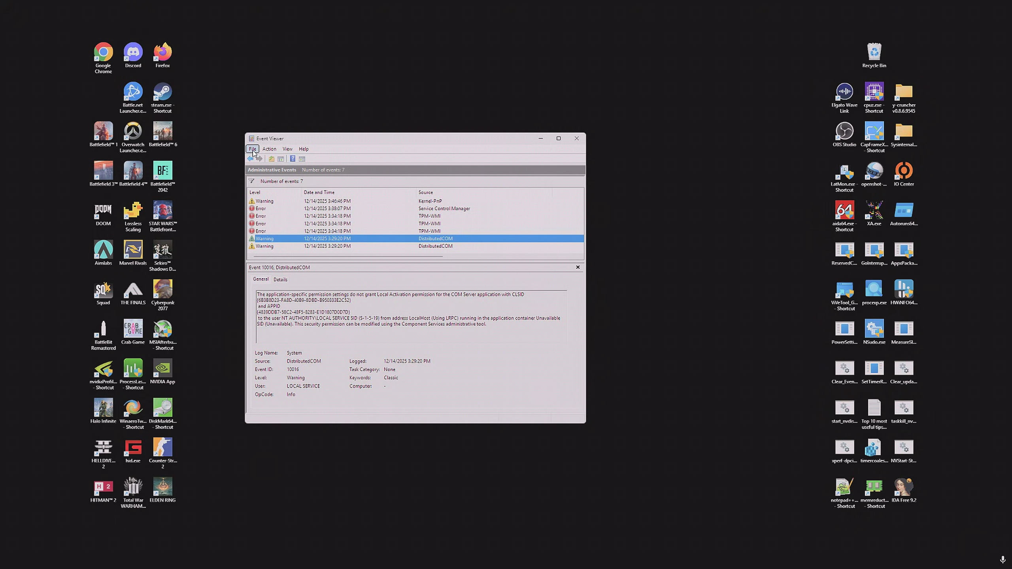
click(282, 159)
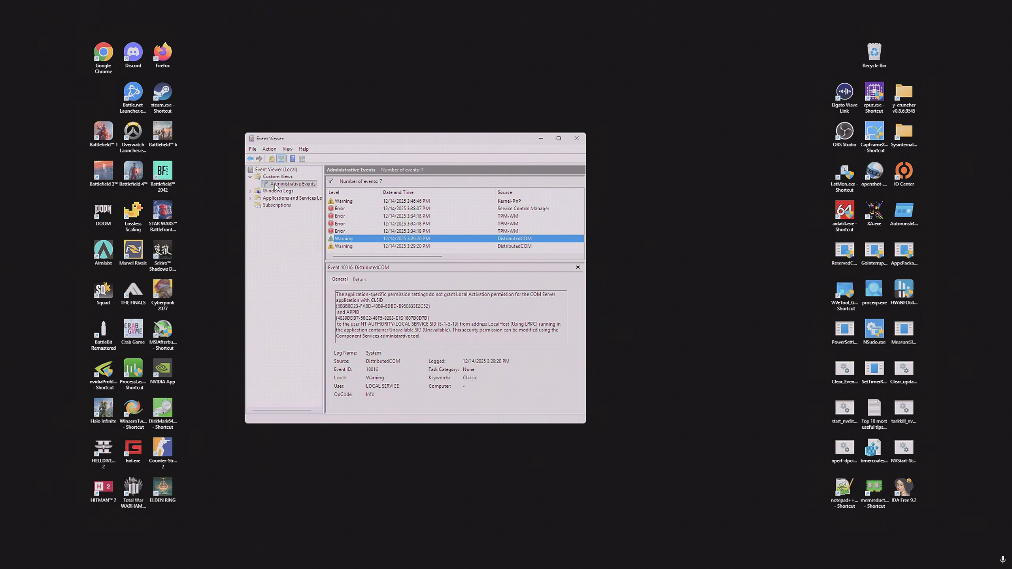
click(281, 159)
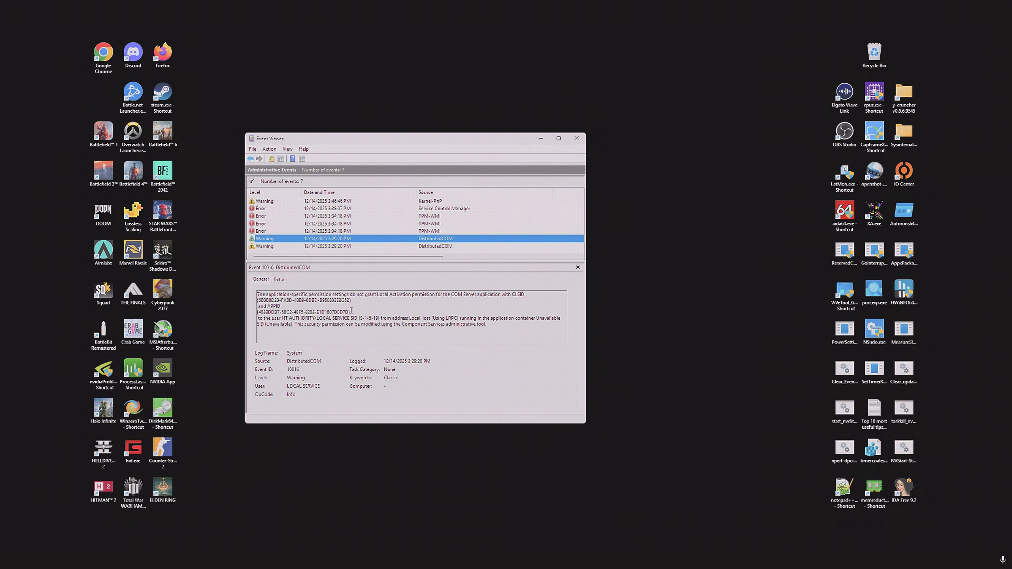
drag(351, 312, 257, 313)
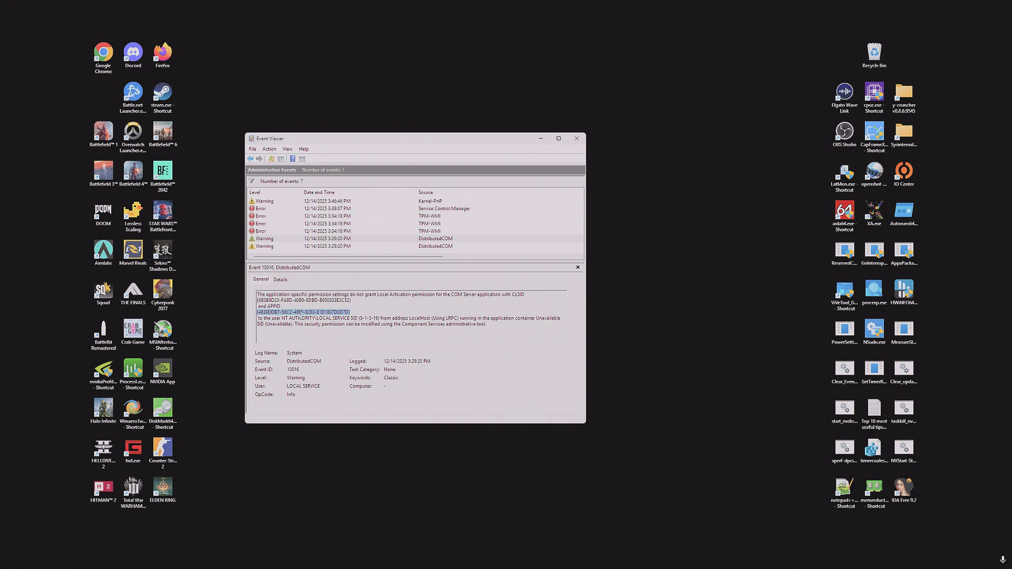
drag(344, 318, 316, 324)
click(327, 318)
click(387, 323)
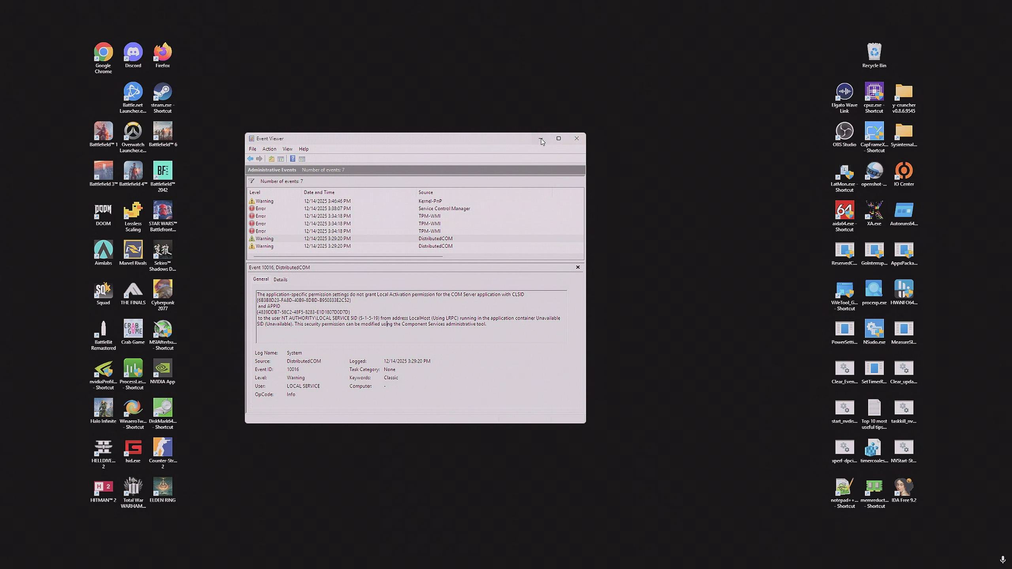
- Compare the TPM-WMI error with the two DistributedCOM warnings in Administrative Events, and minimize Event Viewer
click(447, 218)
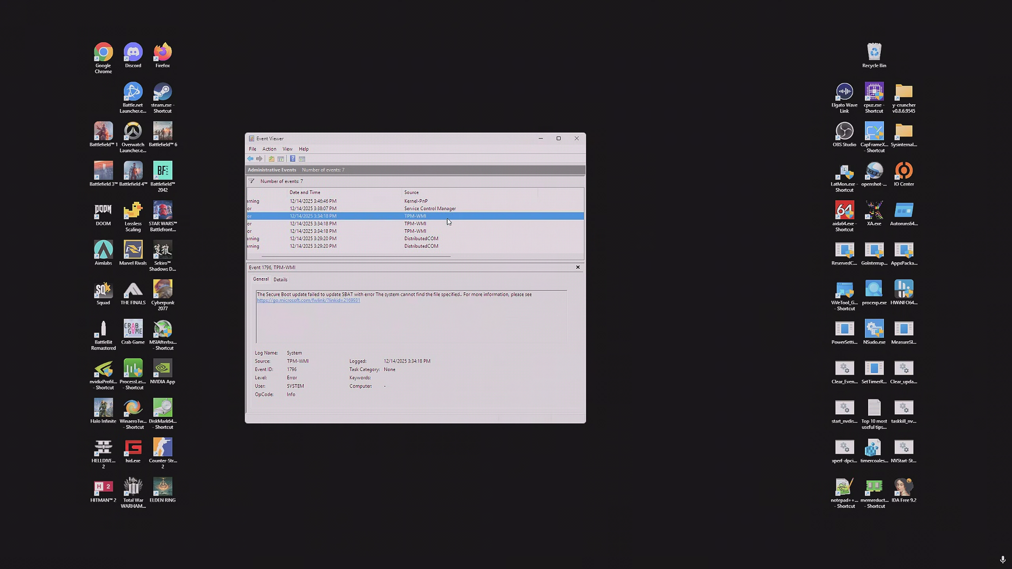
scroll(448, 219, left, 1)
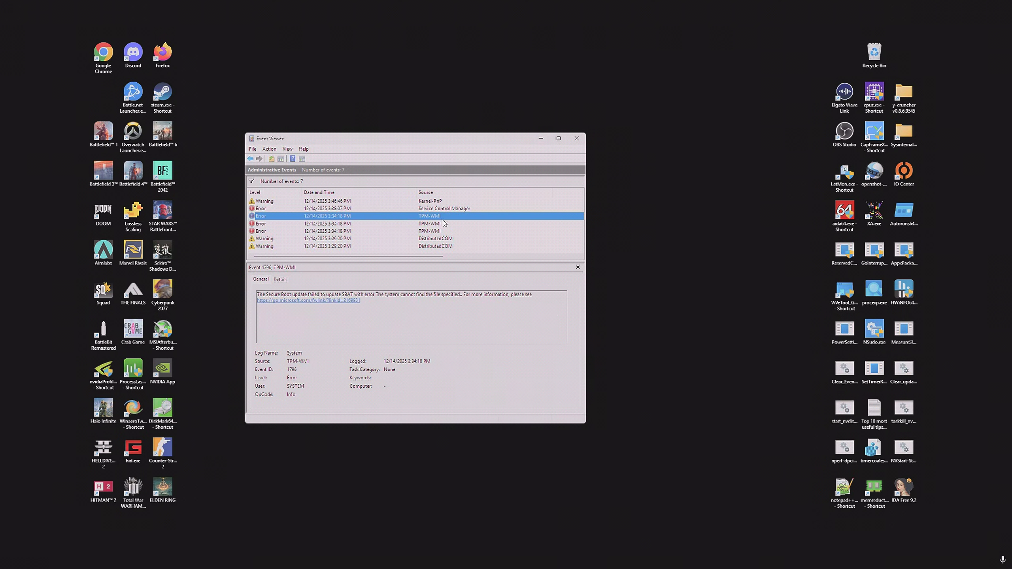
click(436, 247)
click(424, 239)
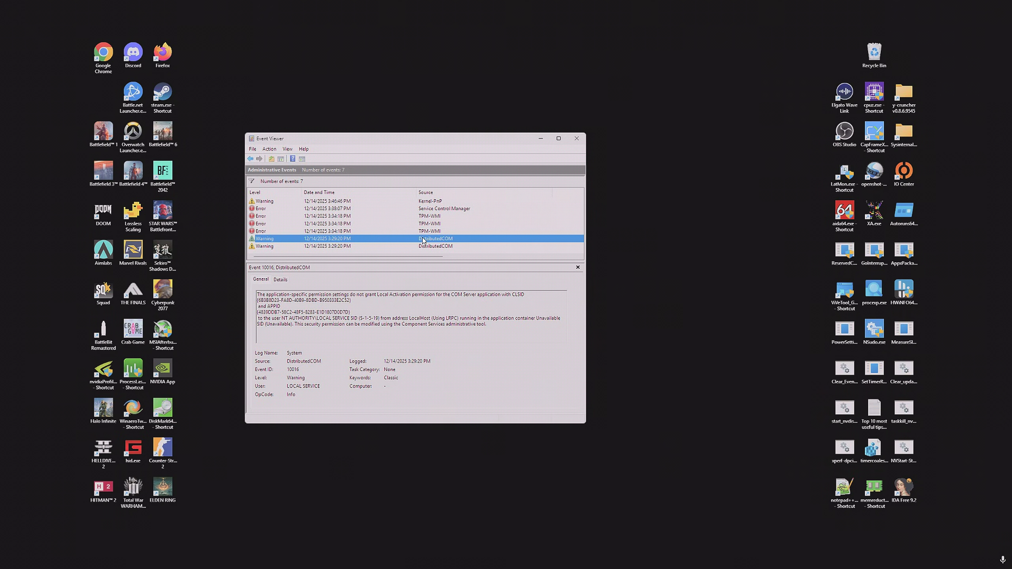
click(540, 139)
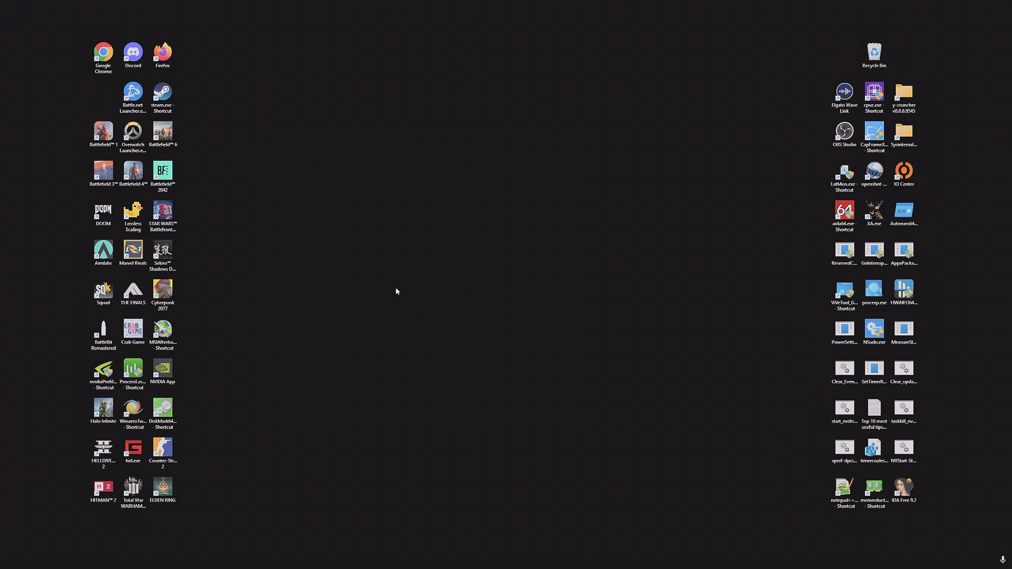
- Launch NSudo from the desktop and enable all privileges for the TrustedInstaller user
mouse_move(221, 562)
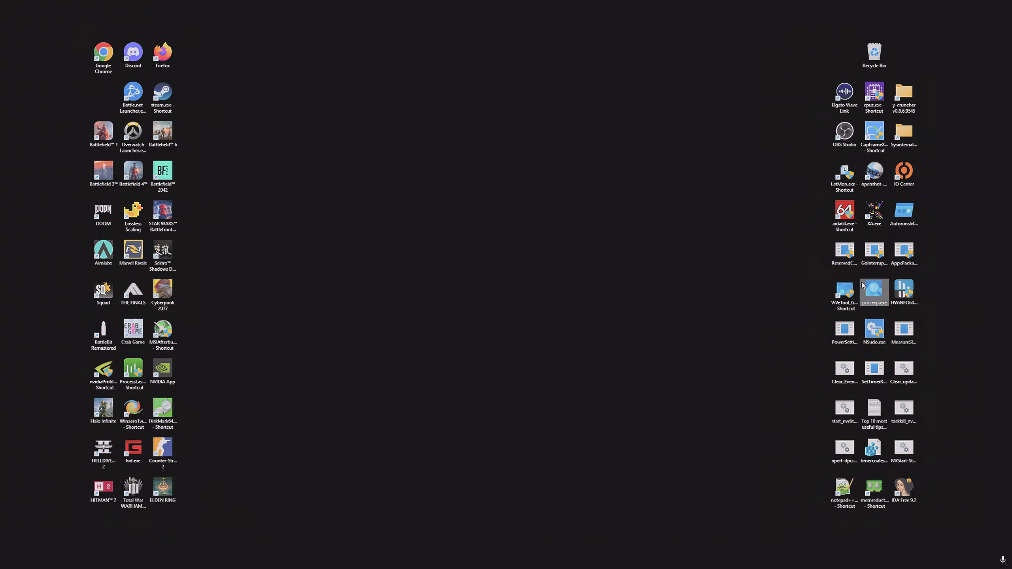
double_click(874, 329)
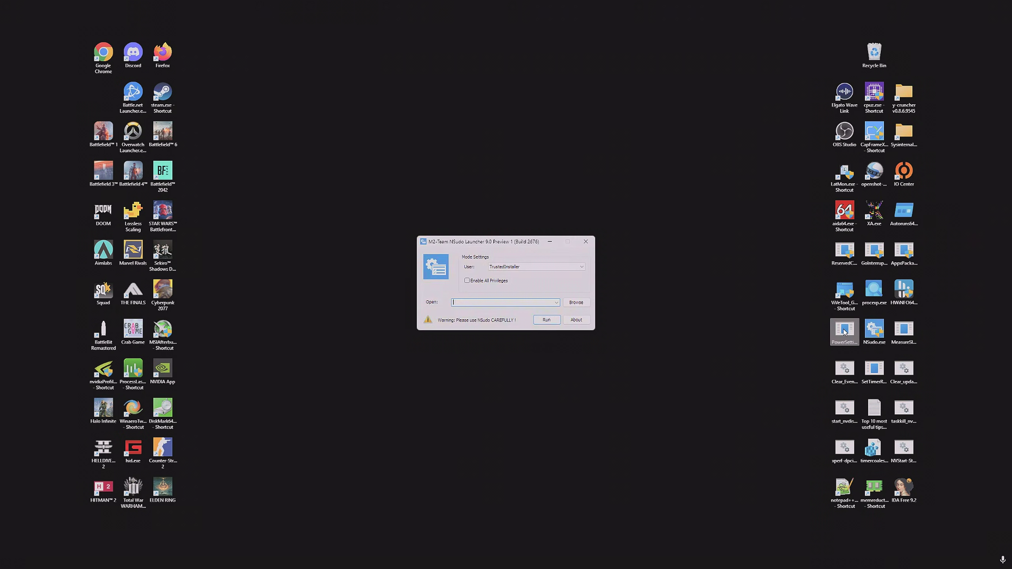
click(467, 281)
click(373, 266)
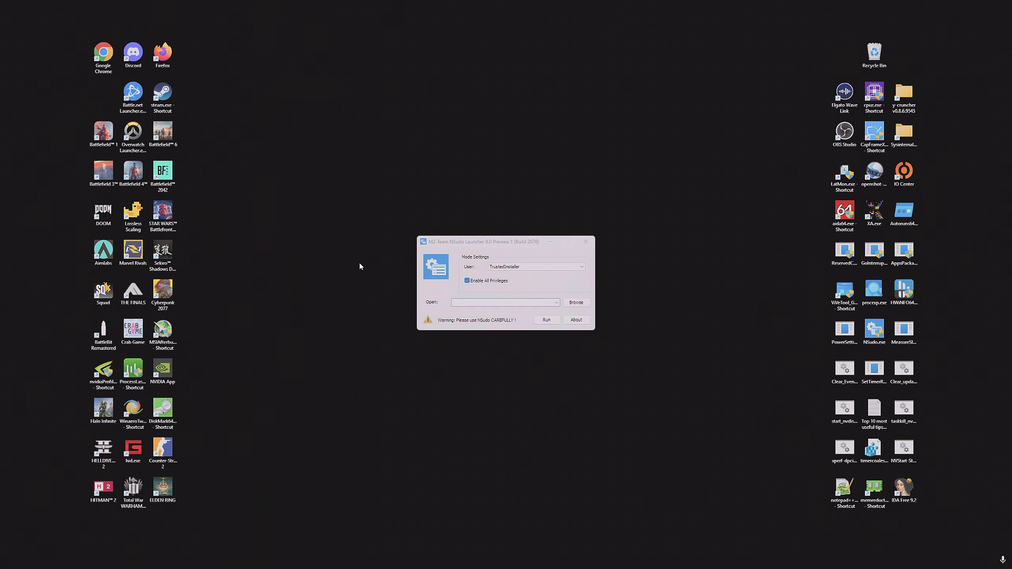
- Bring up Registry Editor and enter the path HKEY_CLASSES_ROOT\appid\ from the top of the HKEY_CLASSES_ROOT hive
key(super)
text(reg)
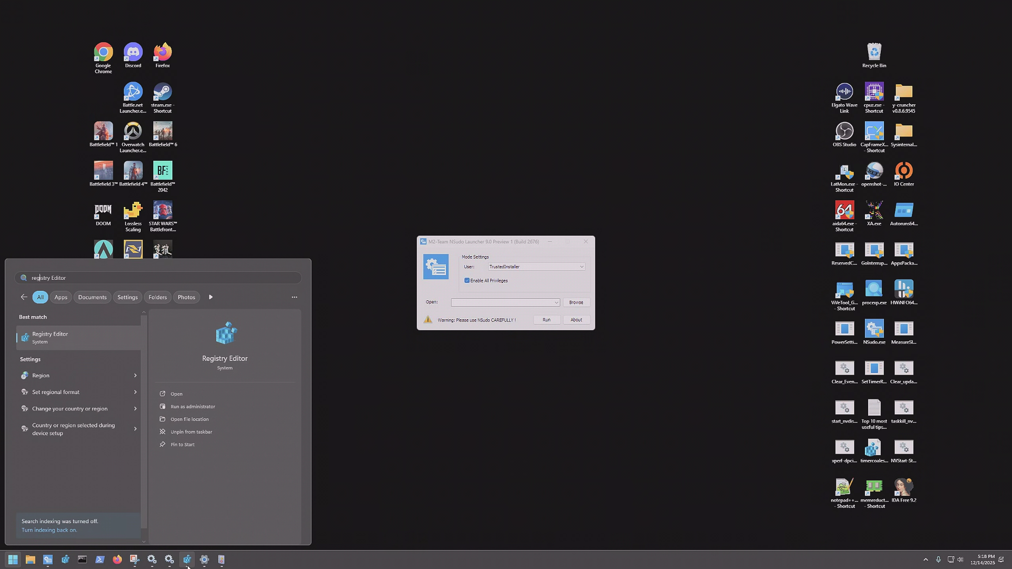
click(188, 560)
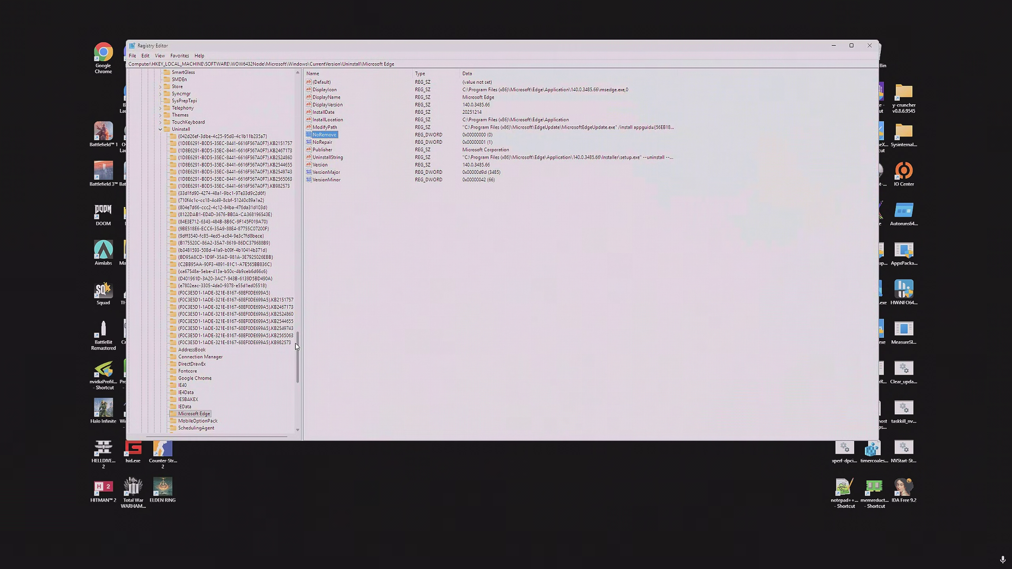
drag(296, 344, 297, 76)
click(156, 76)
click(218, 62)
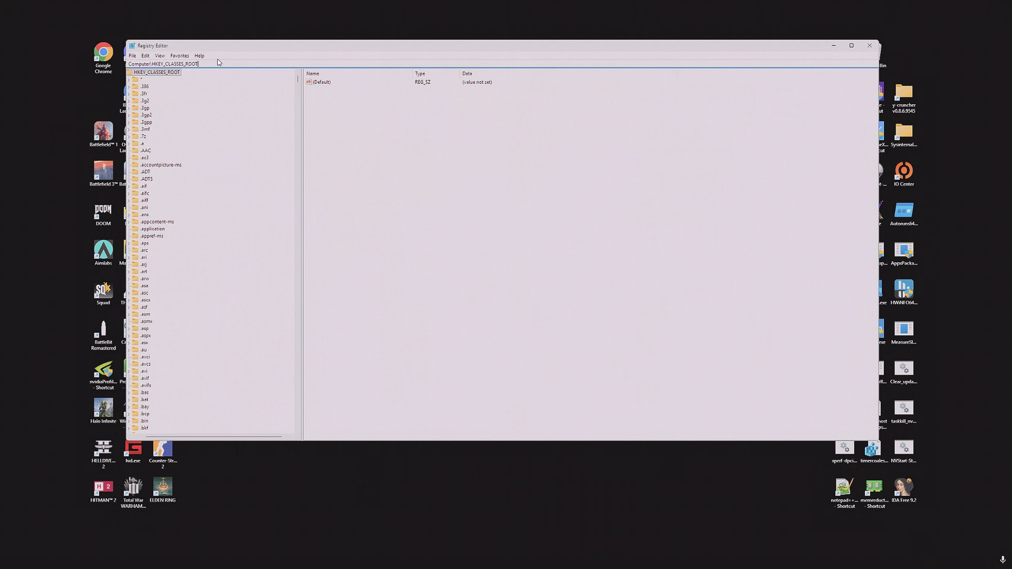
text(\appid\)
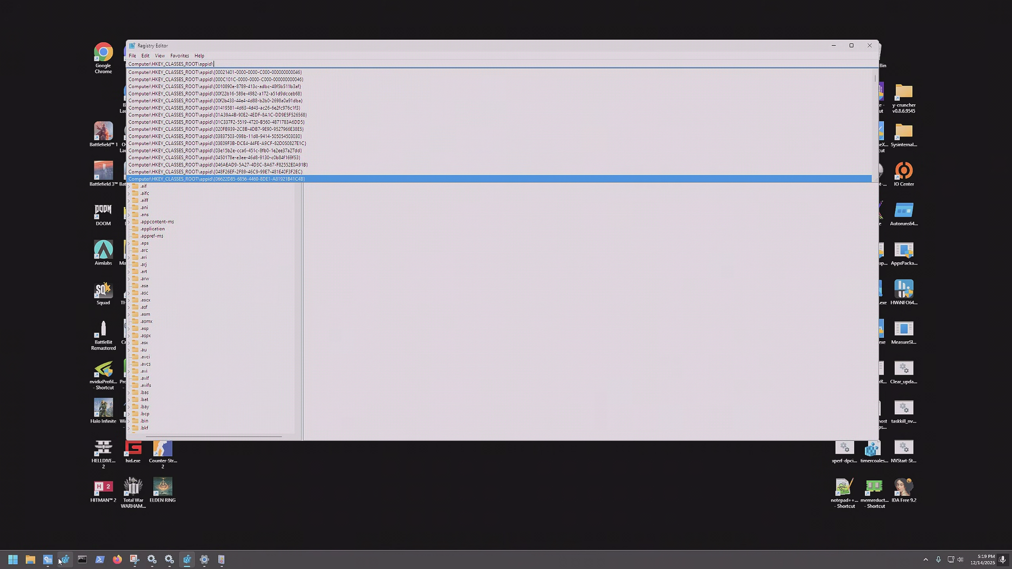
- Copy the APPID from DistributedCOM event 10016 and go to its key under HKEY_CLASSES_ROOT\AppID in Registry Editor
click(218, 560)
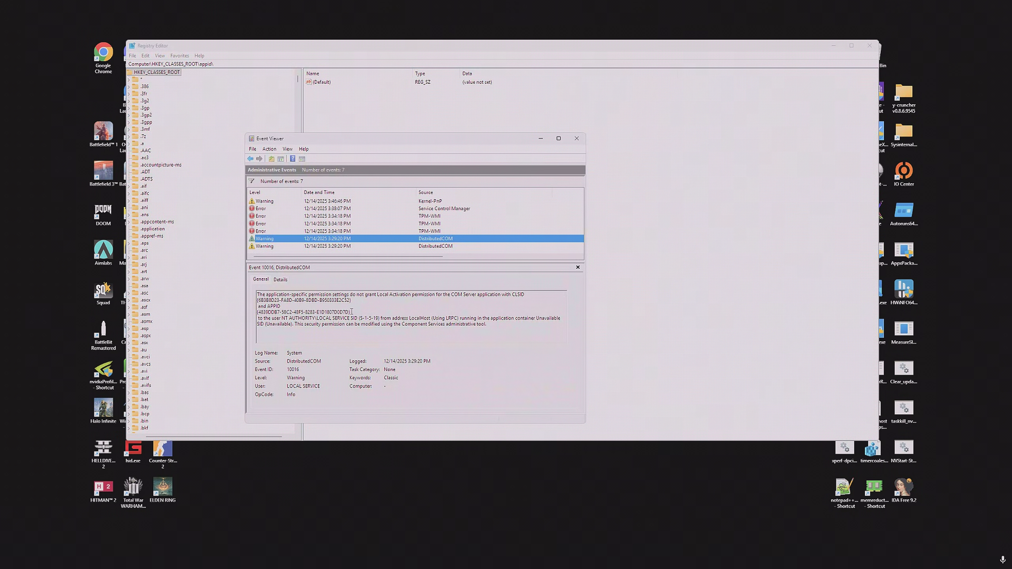
drag(352, 312, 258, 313)
key(ctrl+c)
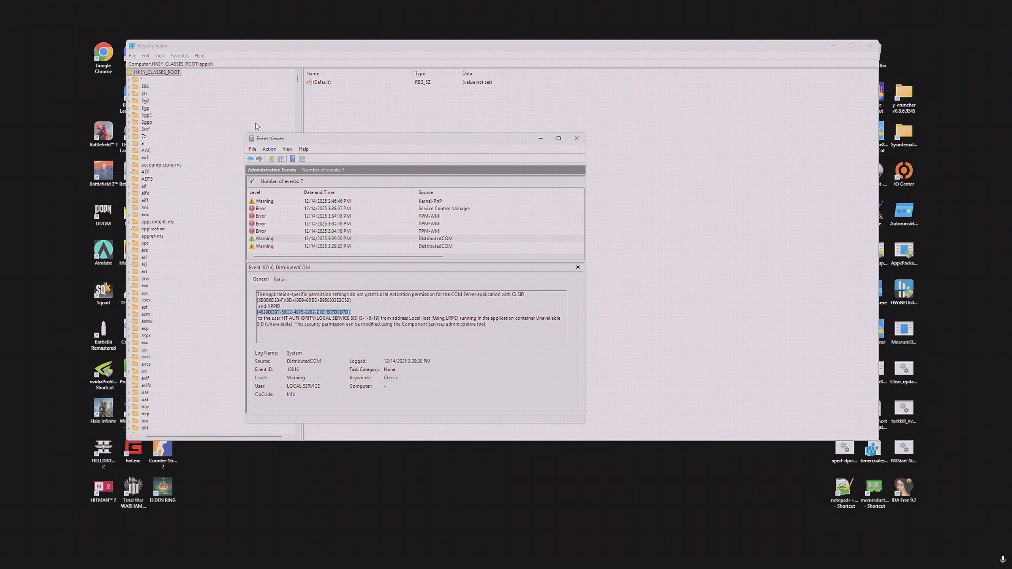
click(246, 47)
click(223, 65)
key(ctrl+v)
key(Return)
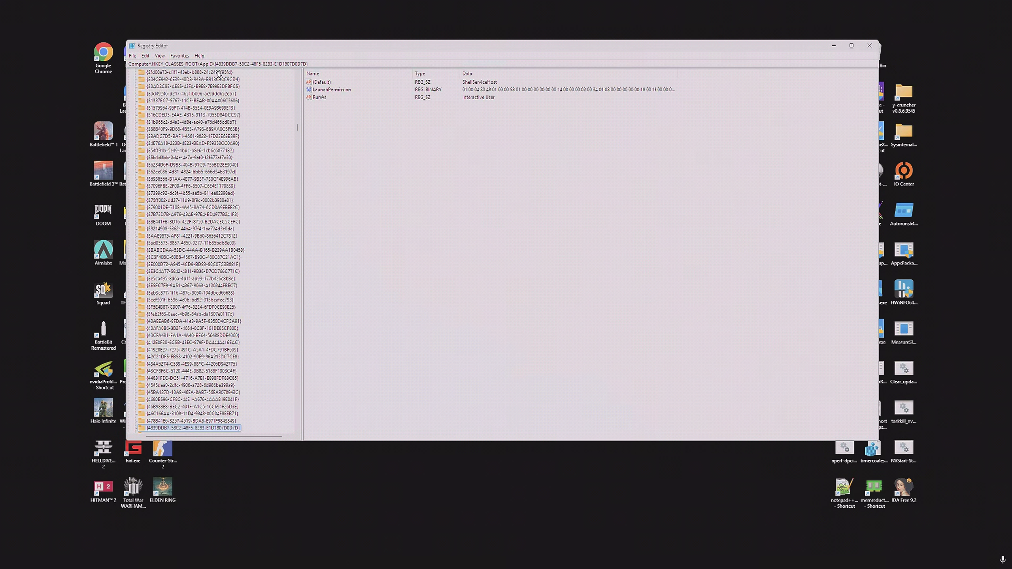
scroll(184, 420, down, 3)
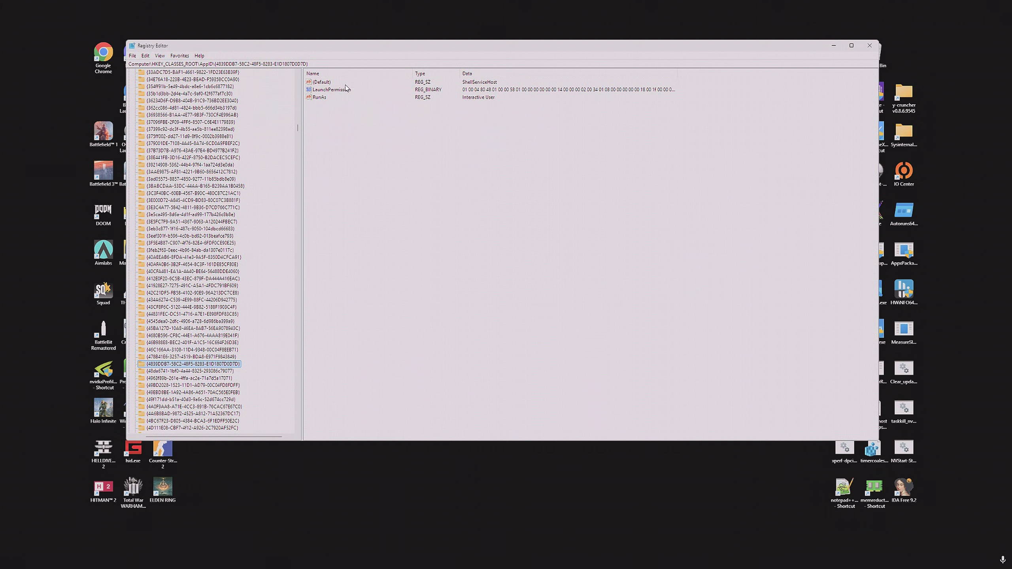
right_click(174, 365)
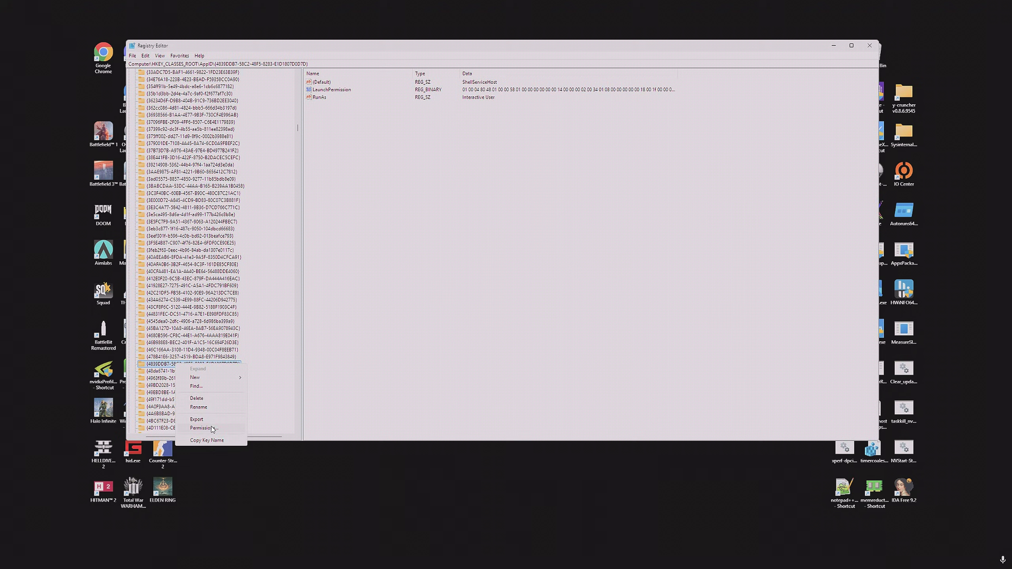
click(351, 153)
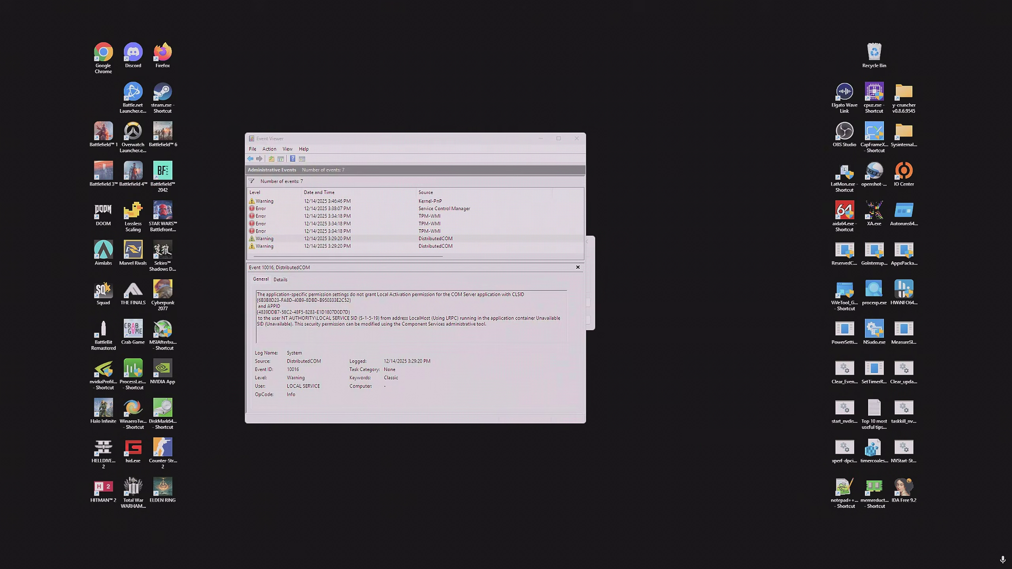
- Bring the Component Services console onto the main display and look up its entry in Windows search
drag(0, 54, 358, 62)
key(super)
text(component Services)
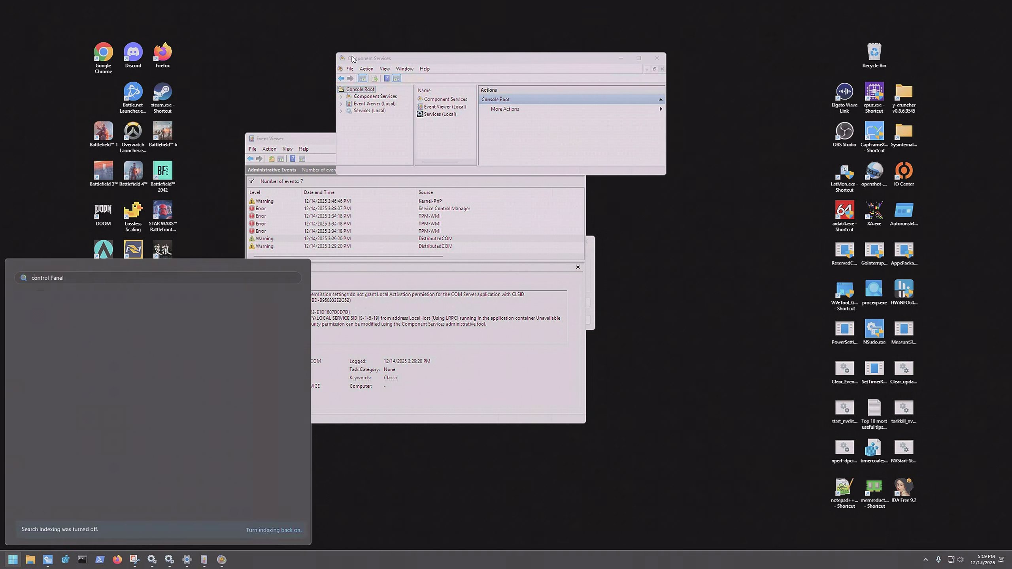
key(ctrl+a)
text(computer Management)
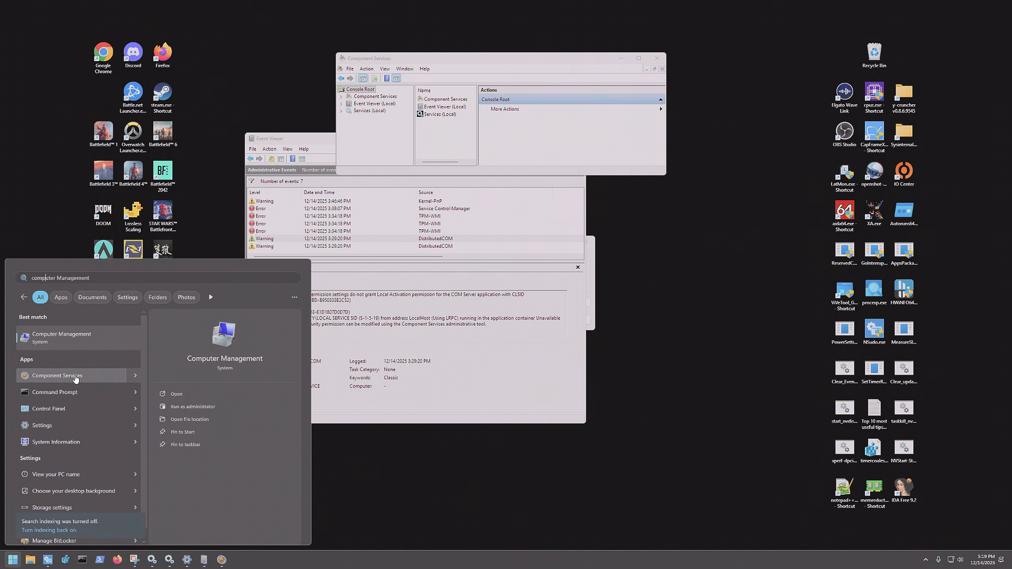
click(565, 156)
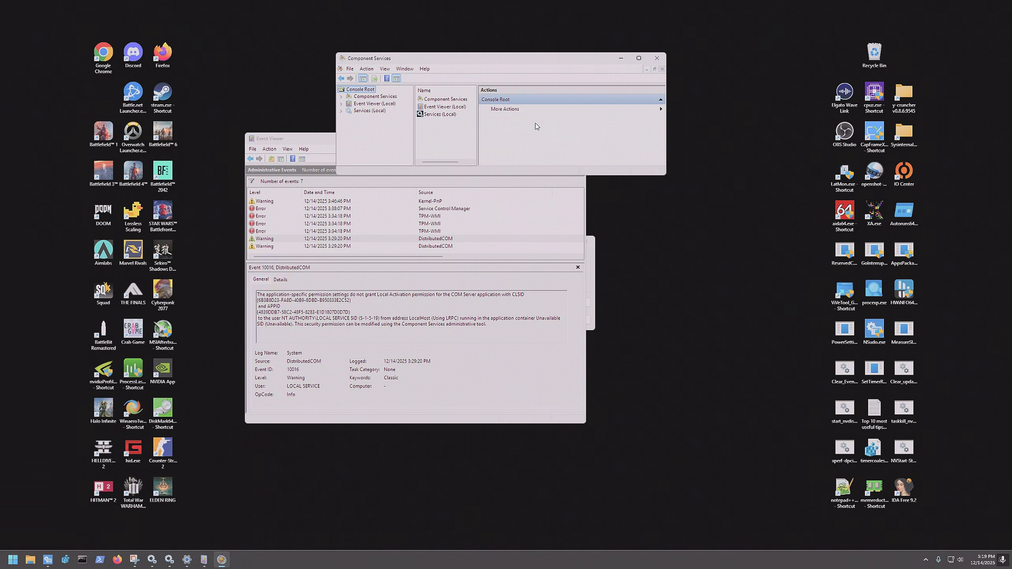
- Expand Component Services through Computers and My Computer to DCOM Config, checking the APPID key's default name in Registry Editor
double_click(370, 97)
double_click(366, 104)
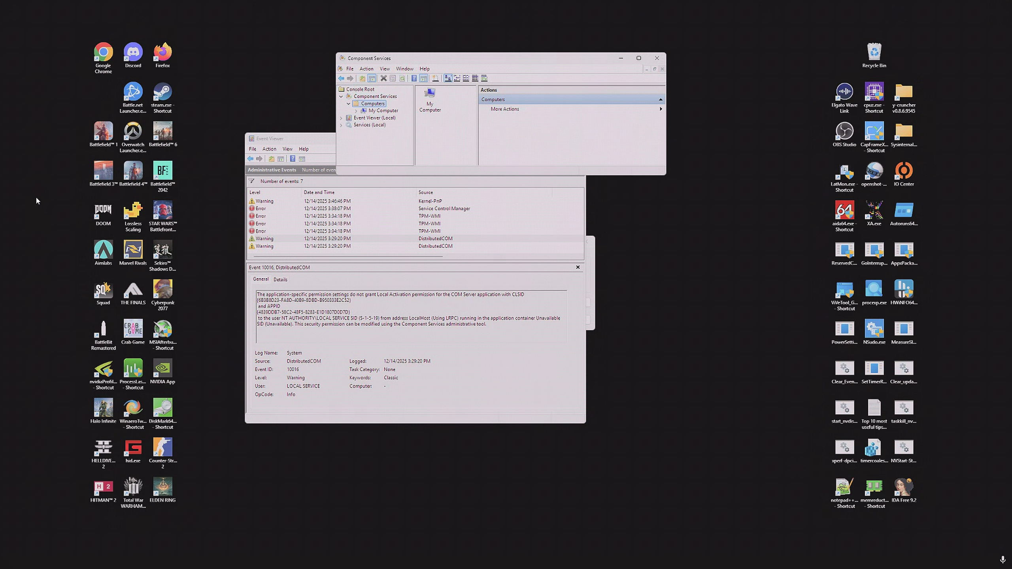
key(super+shift+Right)
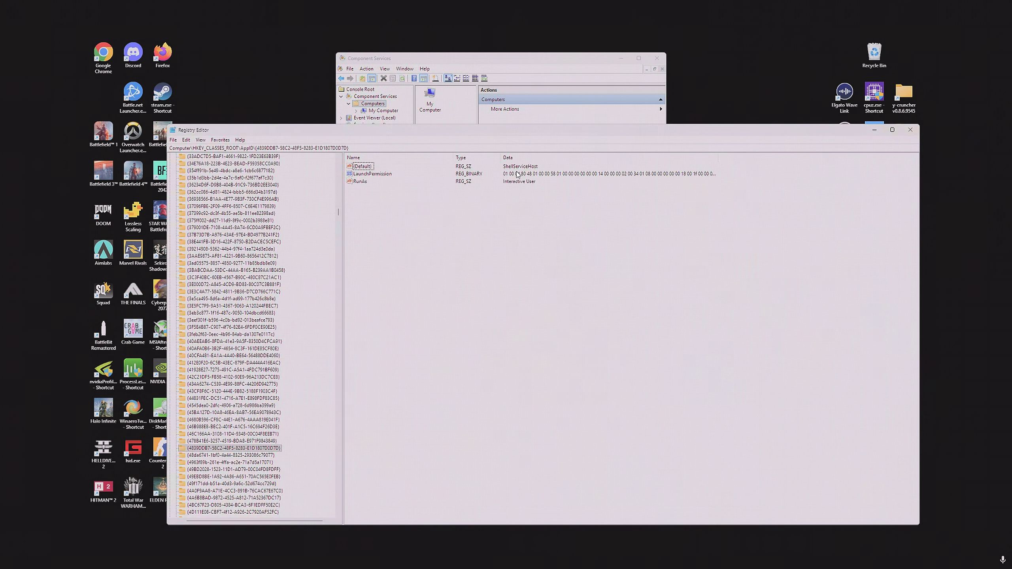
key(super+shift+Left)
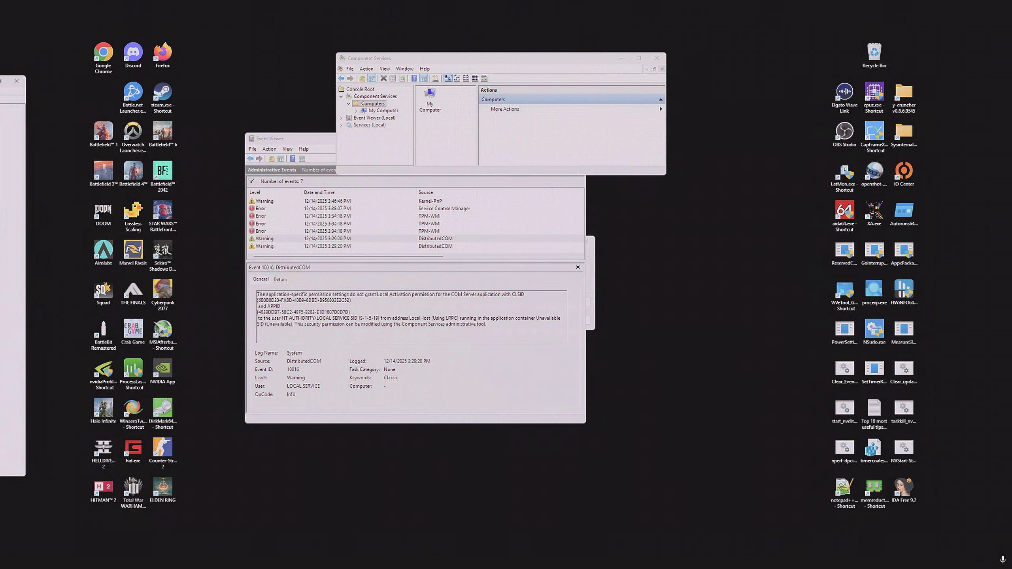
double_click(383, 111)
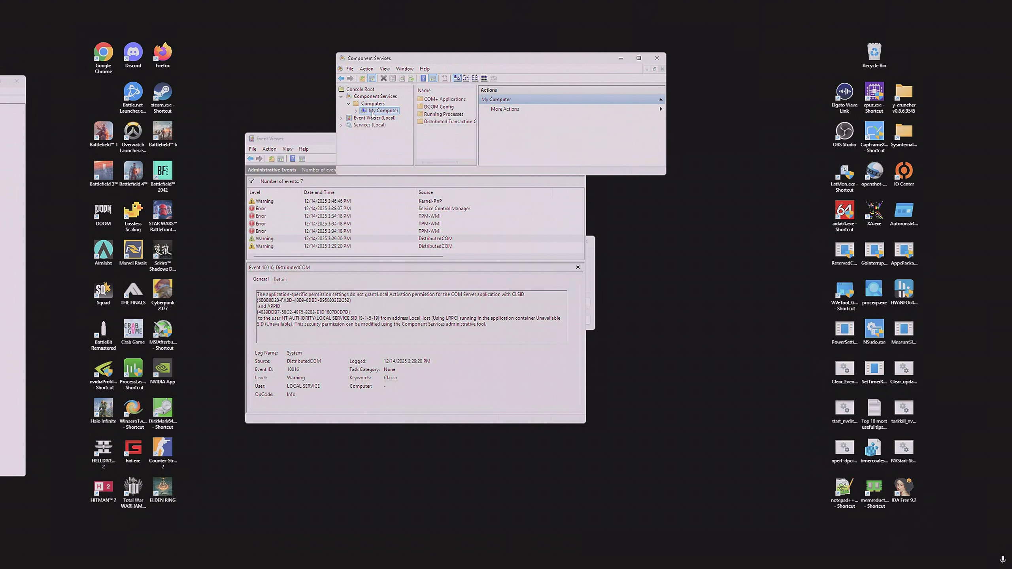
double_click(388, 125)
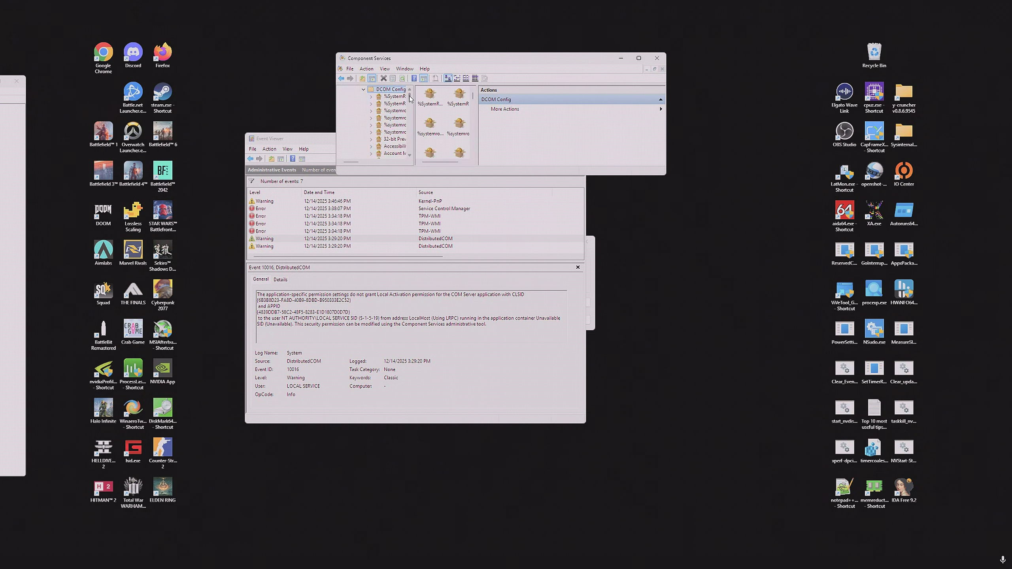
- Find ShellServiceHost under DCOM Config, examine its application ID and security permission options, and close Component Services
scroll(410, 111, down, 5)
scroll(399, 119, down, 10)
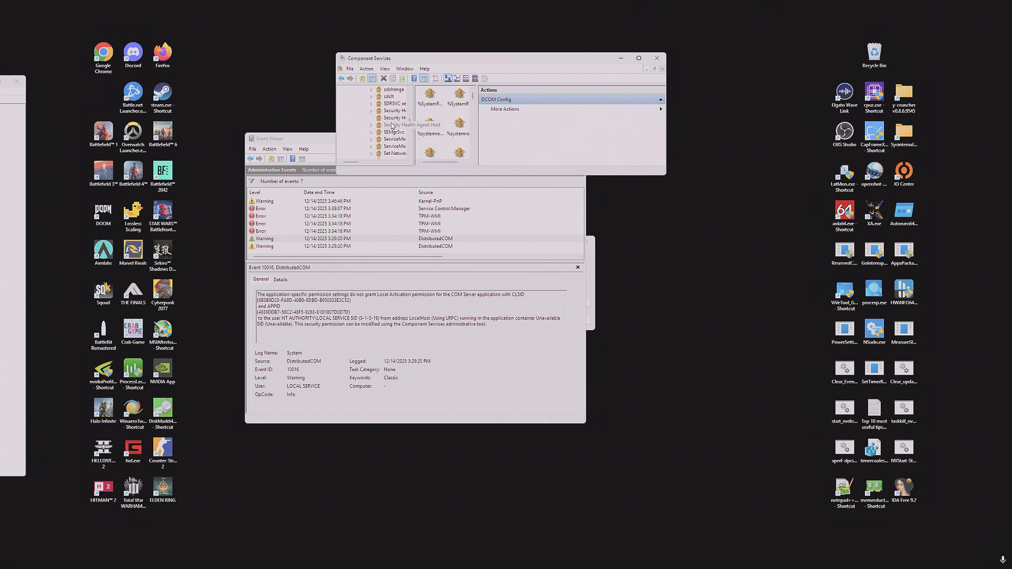
click(394, 125)
scroll(395, 130, down, 5)
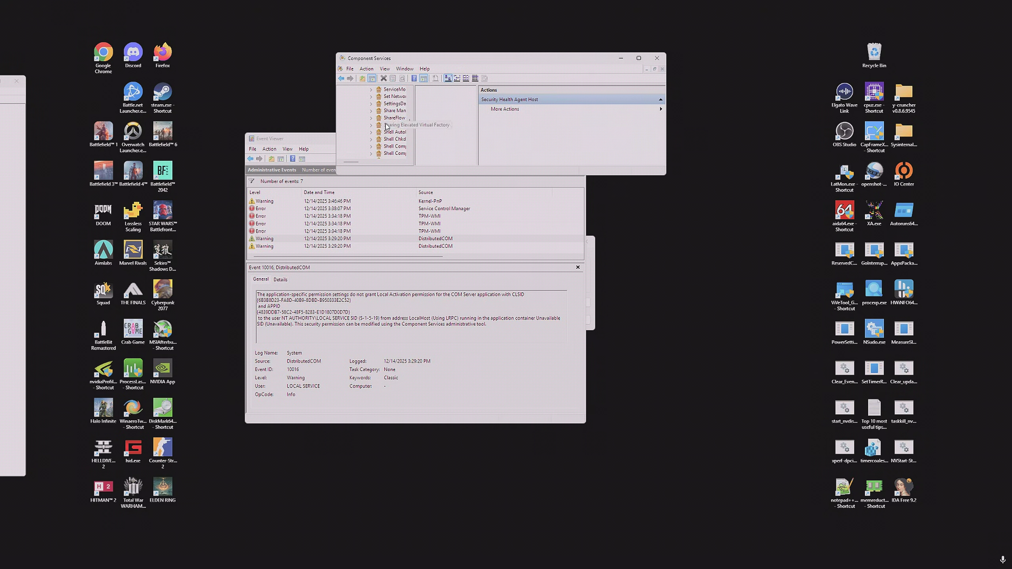
scroll(394, 127, down, 2)
scroll(394, 134, down, 1)
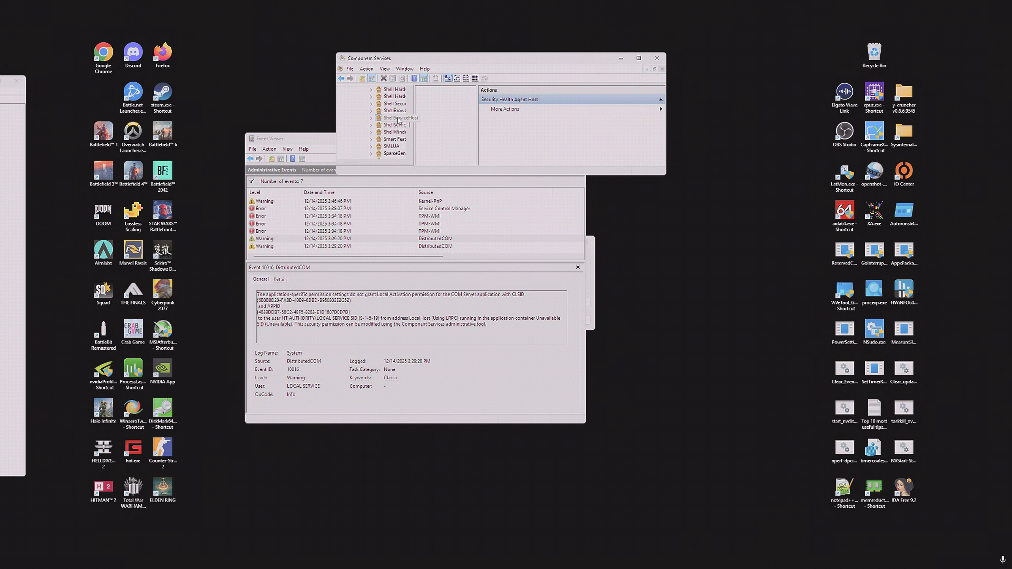
right_click(405, 118)
click(419, 143)
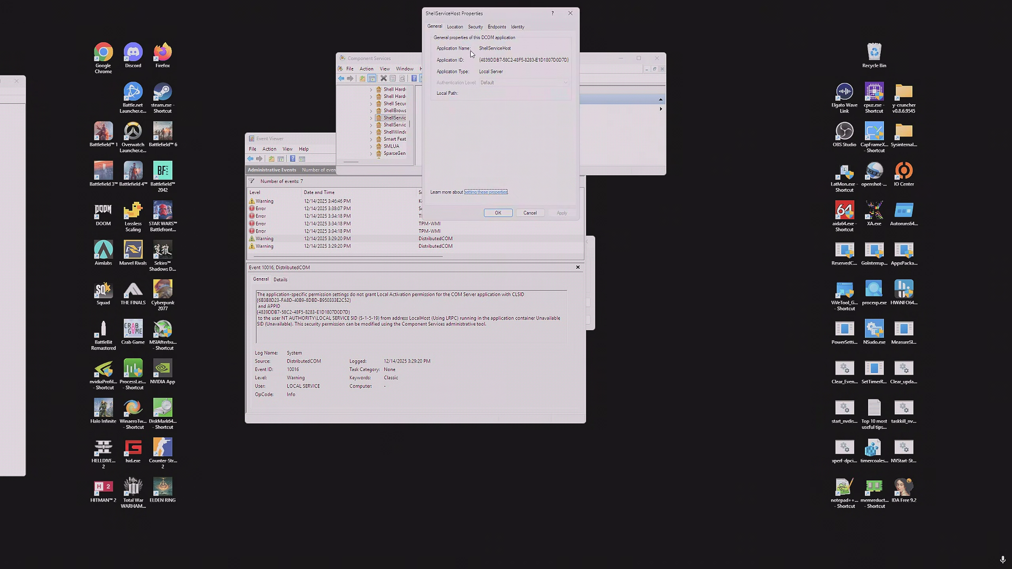
click(474, 28)
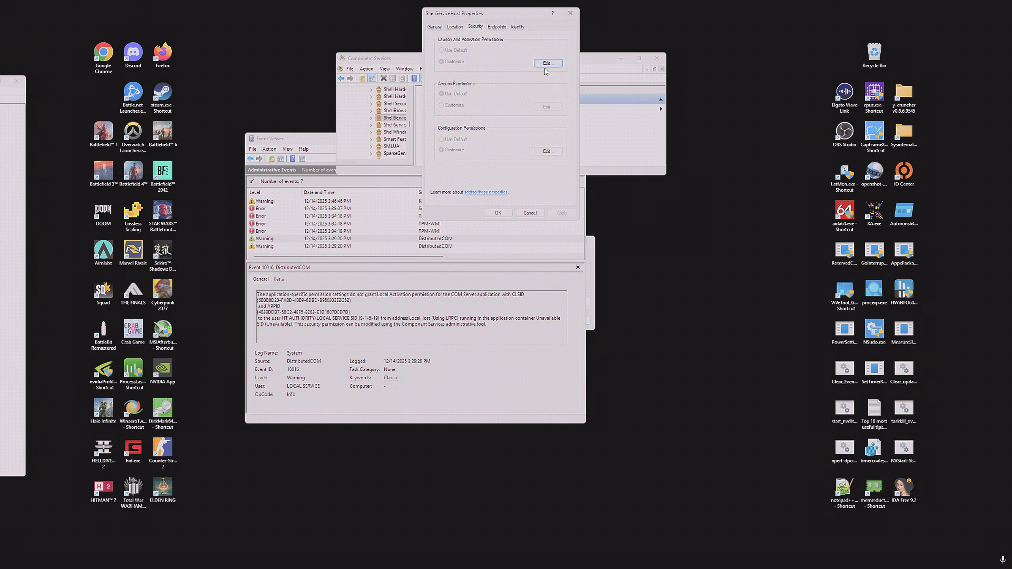
click(572, 12)
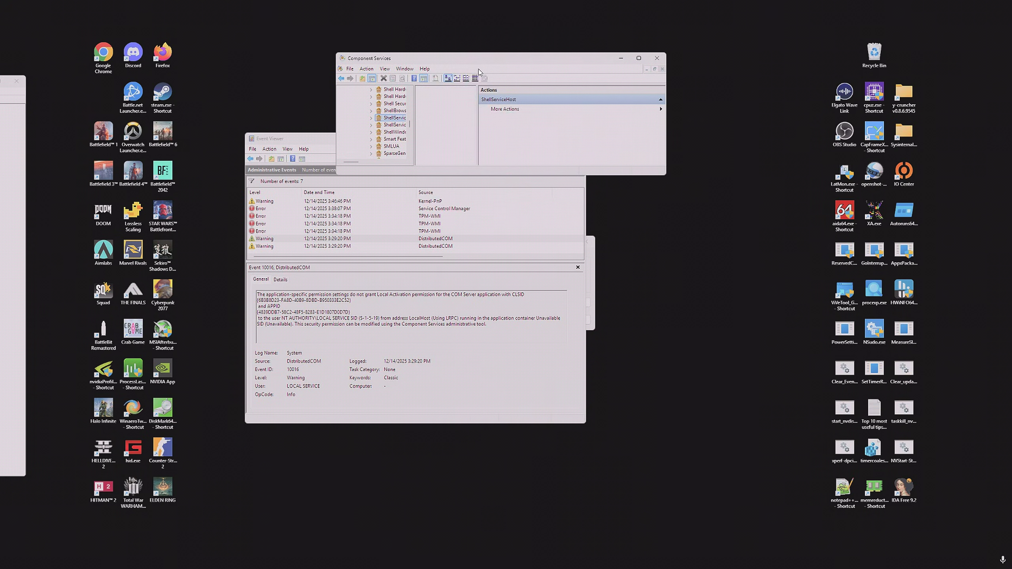
click(656, 58)
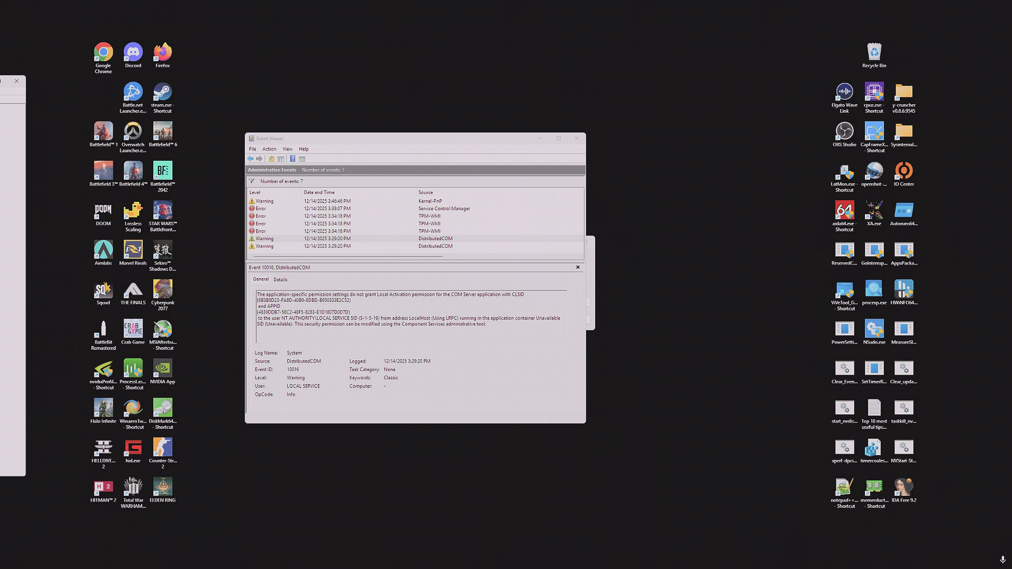
- Open the permissions of the ShellServiceHost AppID key in Registry Editor, and close Registry Editor and Event Viewer
drag(0, 85, 493, 15)
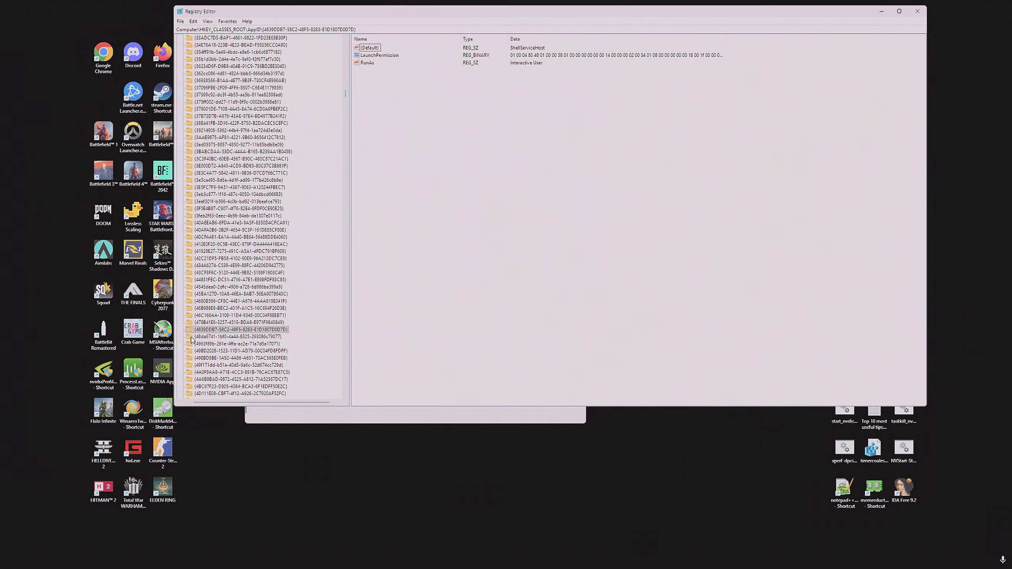
right_click(208, 331)
click(230, 392)
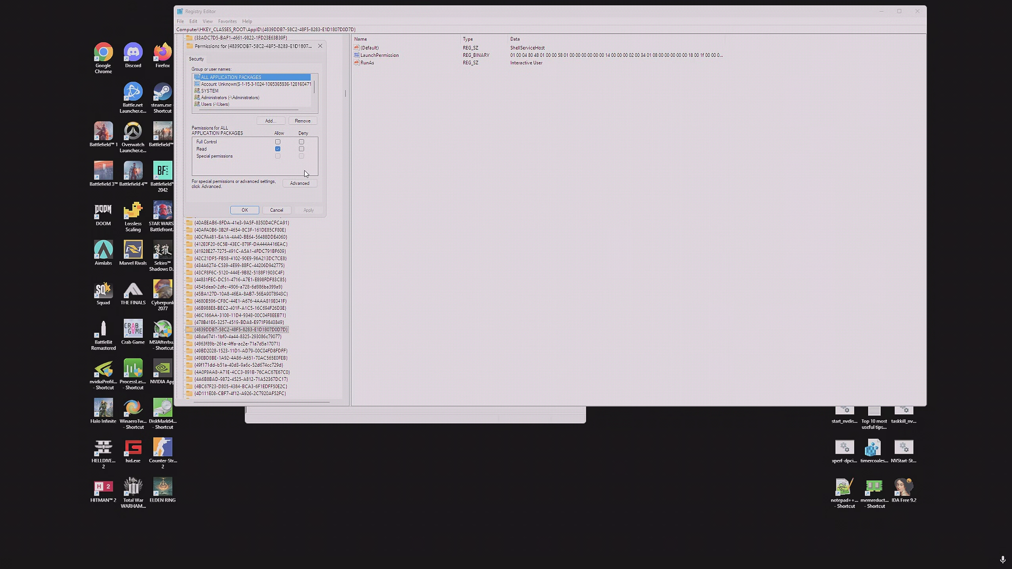
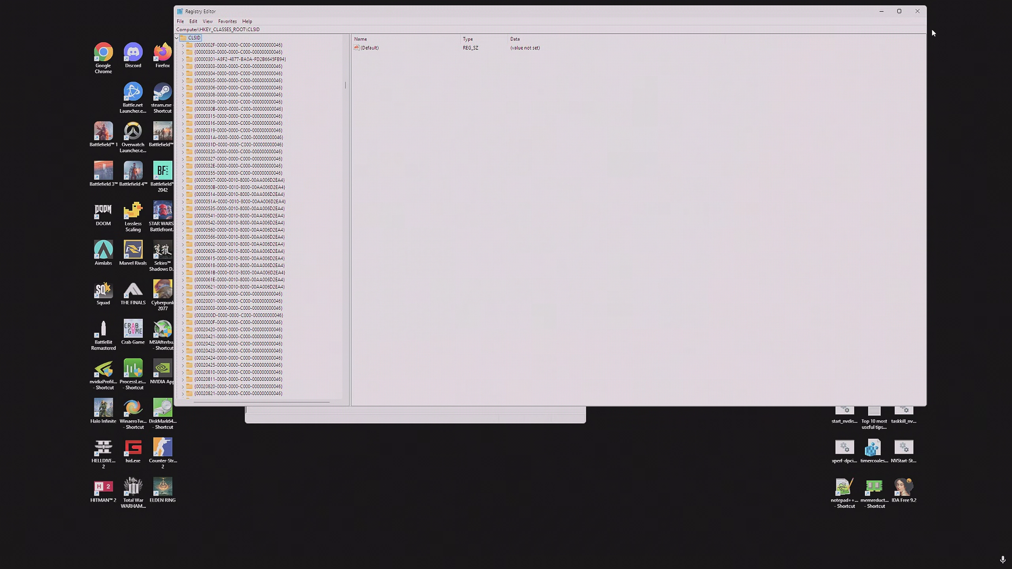
click(918, 11)
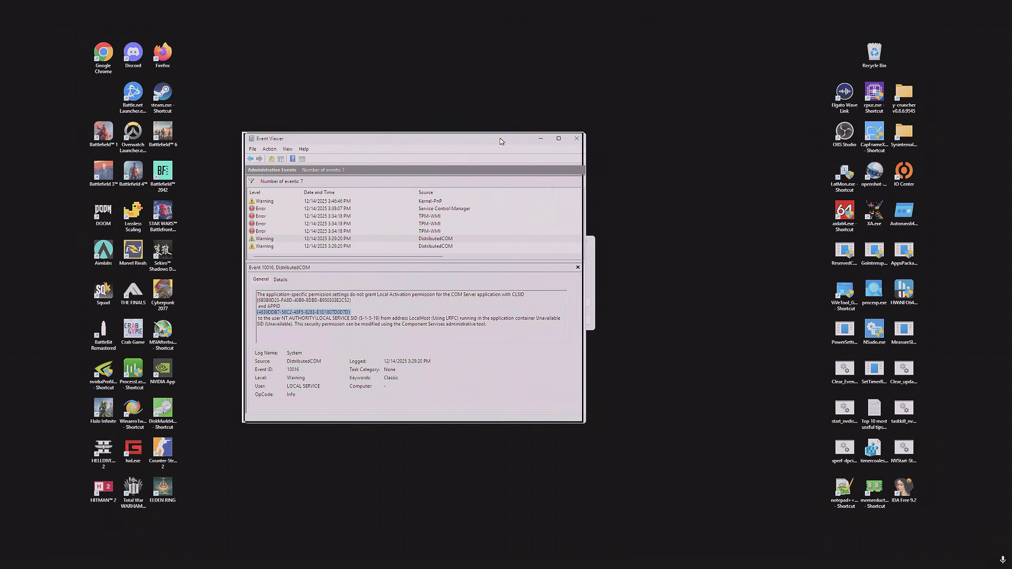
click(576, 138)
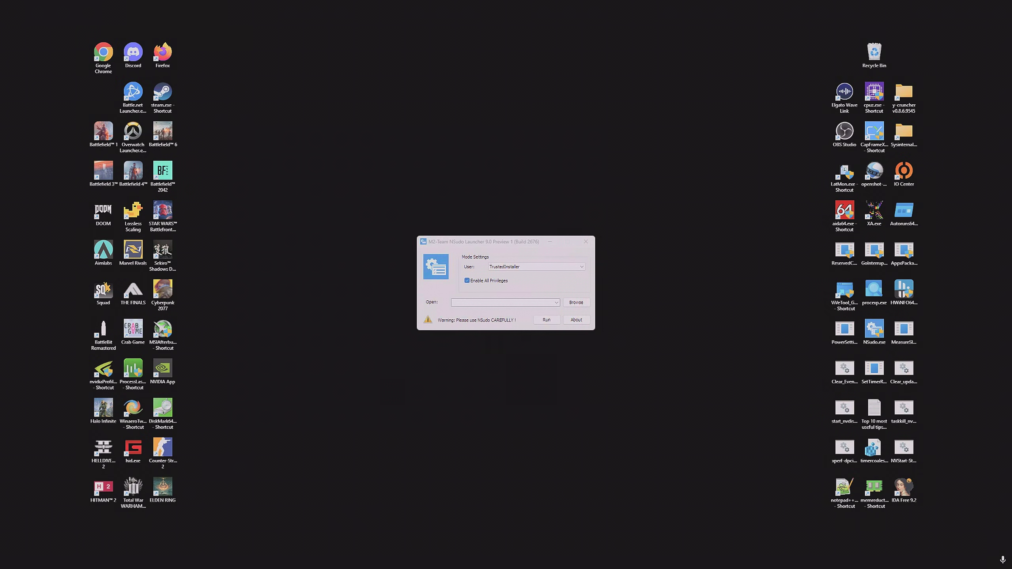
- Try to run "COMPONENT" from NSudo as TrustedInstaller with all privileges, and dismiss the error
click(458, 302)
text(COMPONENT)
key(Return)
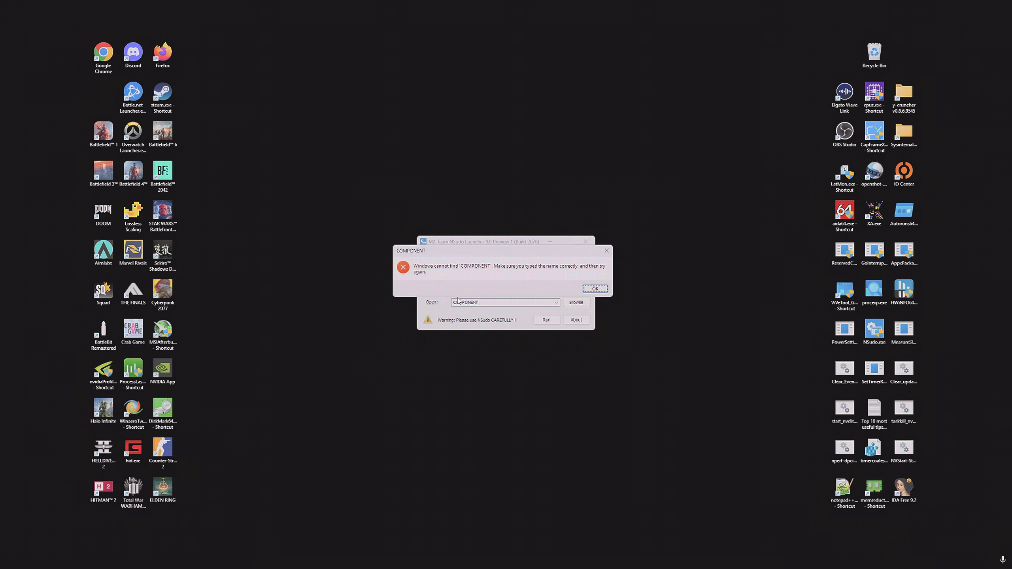
key(Return)
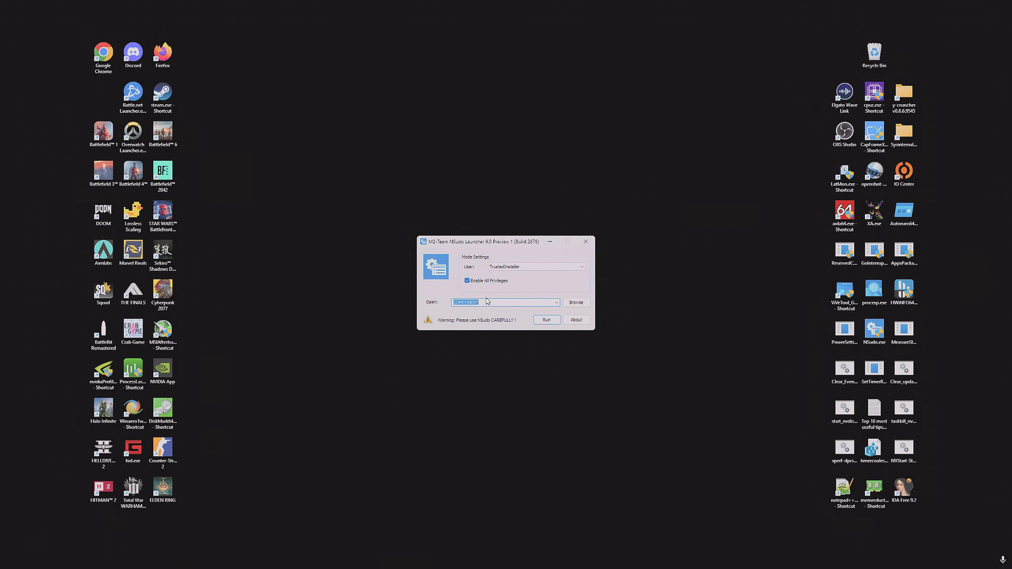
- Run "COMEXP.MSC" from NSudo as TrustedInstaller with all privileges enabled
text(COM)
key(Delete)
text(EXP.MSC)
key(Return)
- Expand Component Services through Computers and My Computer to the DCOM Config applications
double_click(118, 76)
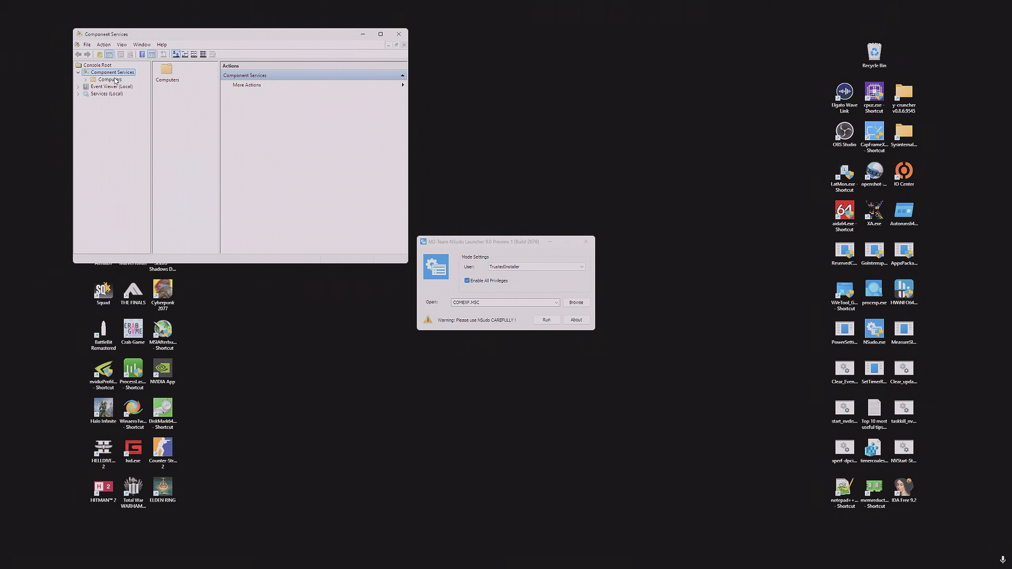
double_click(115, 80)
click(115, 87)
double_click(115, 87)
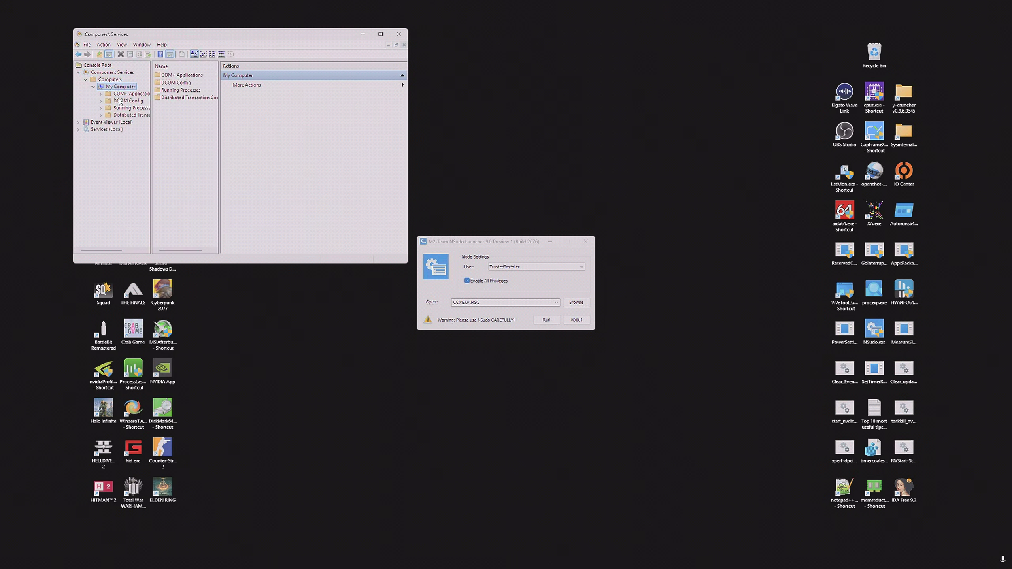
double_click(120, 101)
- Open the security properties of ShellServiceHost under DCOM Config and set its Access Permissions to Customize
drag(148, 87, 147, 162)
right_click(126, 108)
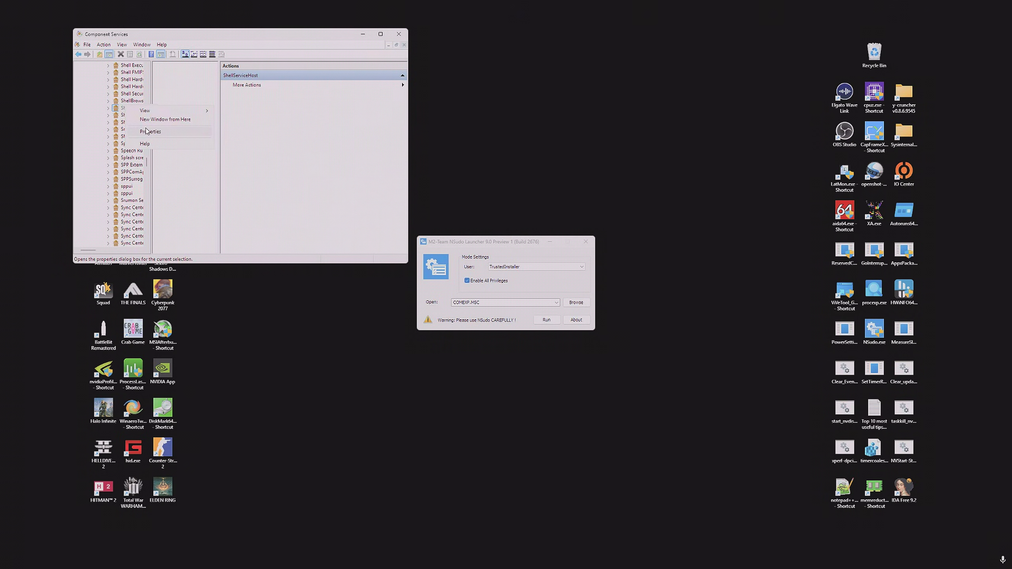
click(149, 133)
click(215, 59)
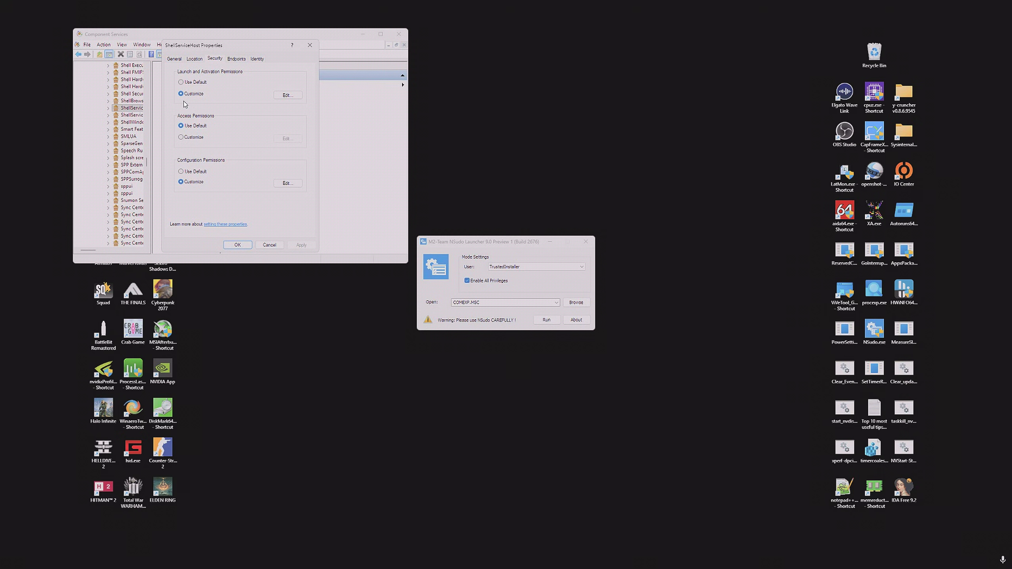
click(188, 137)
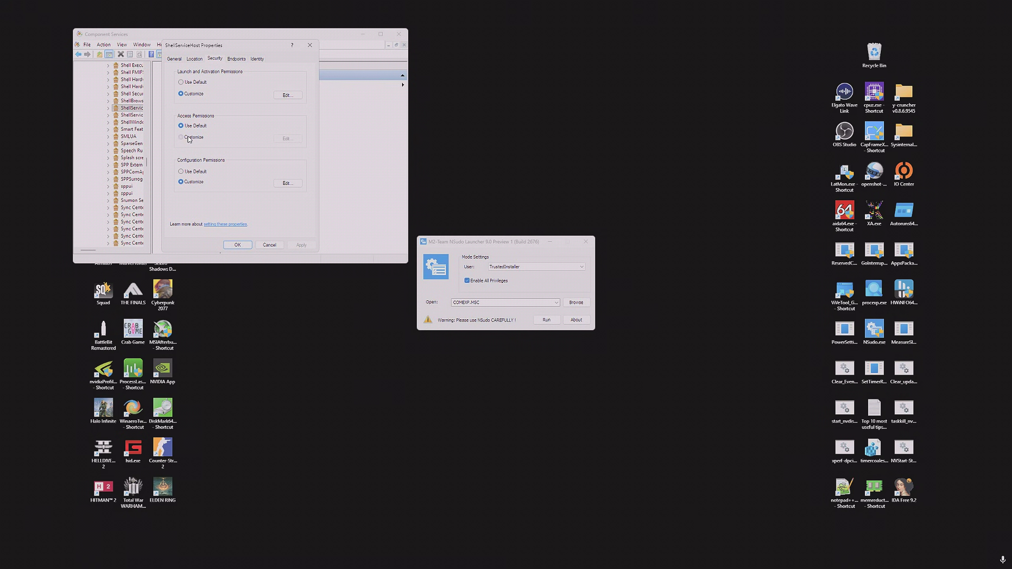
- Edit ShellServiceHost's Launch and Activation Permissions: remove the unrecognized entries, then add LOCAL SERVICE with Local Launch and Local Activation allowed
click(295, 96)
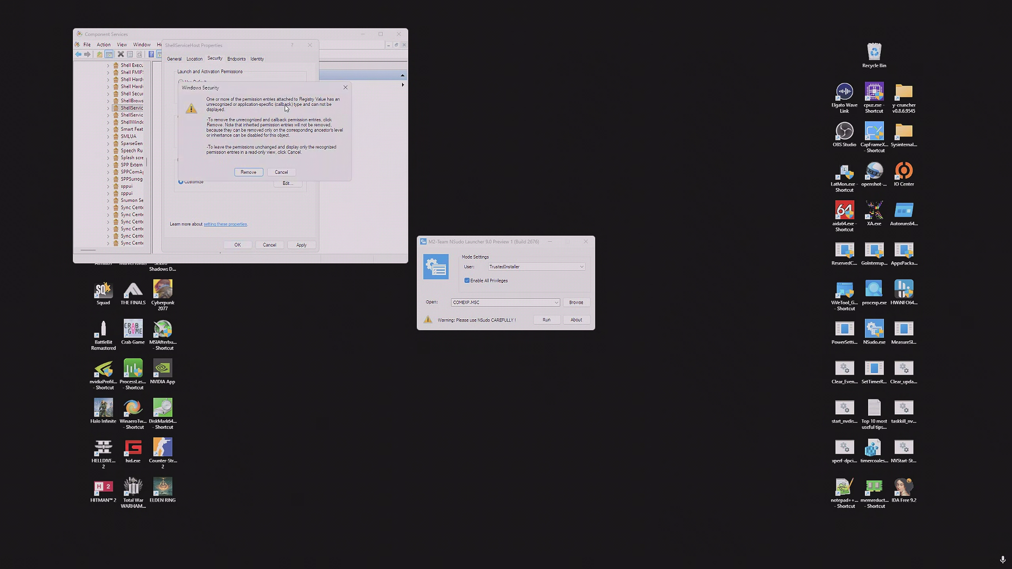
click(248, 173)
click(263, 155)
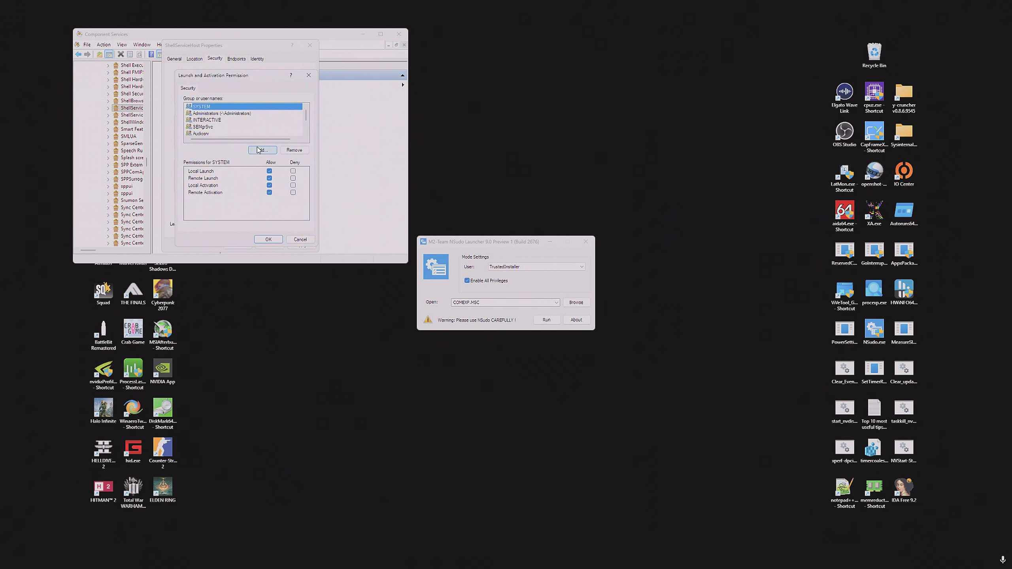
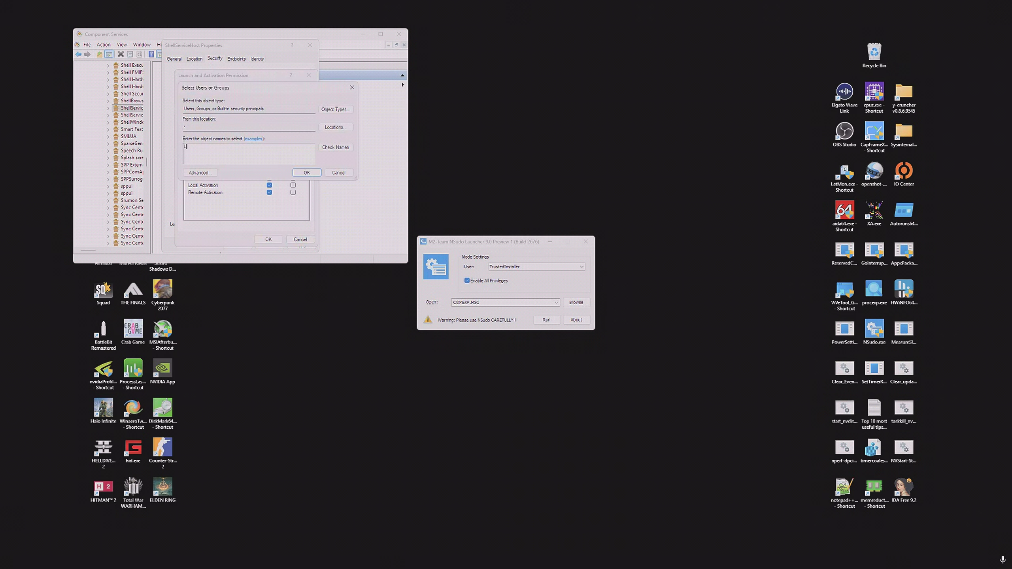
text(LOCAL SERVICE)
key(Return)
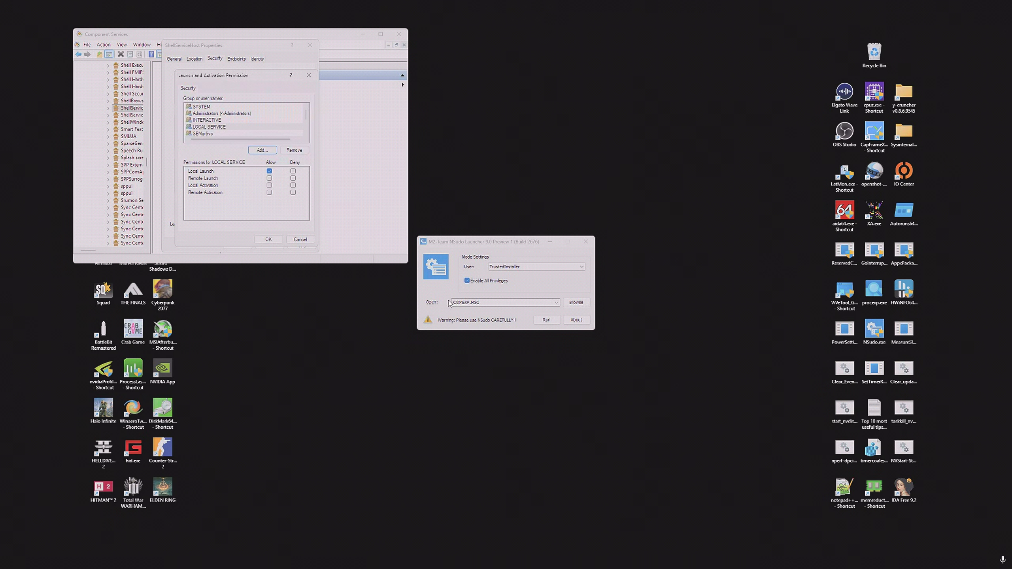
click(269, 185)
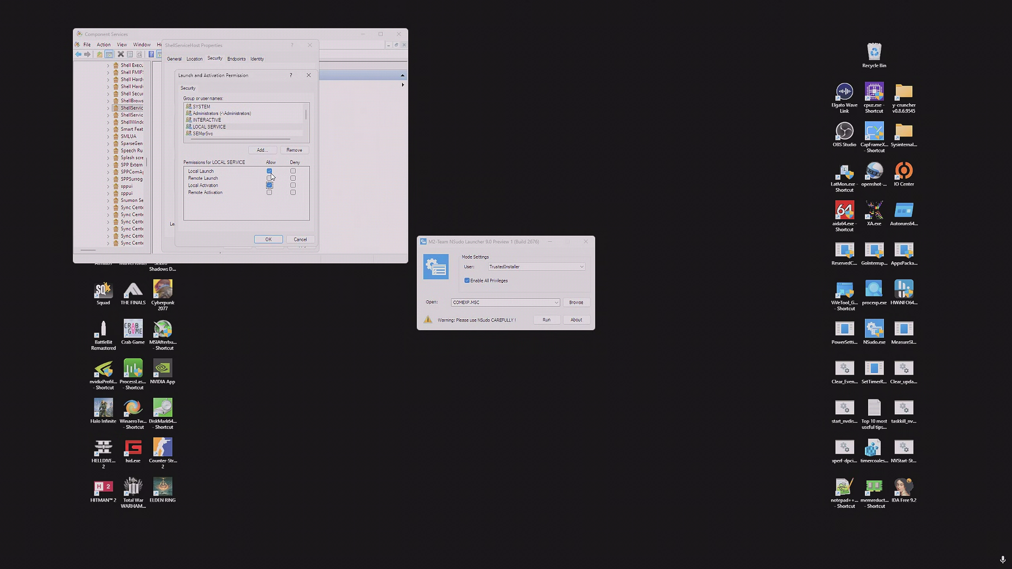
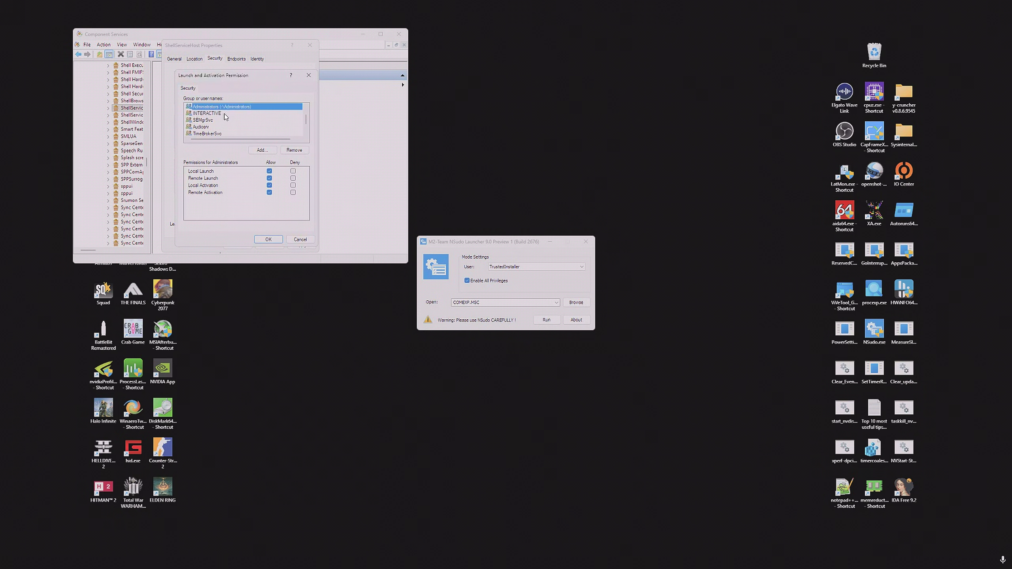
click(224, 114)
click(272, 239)
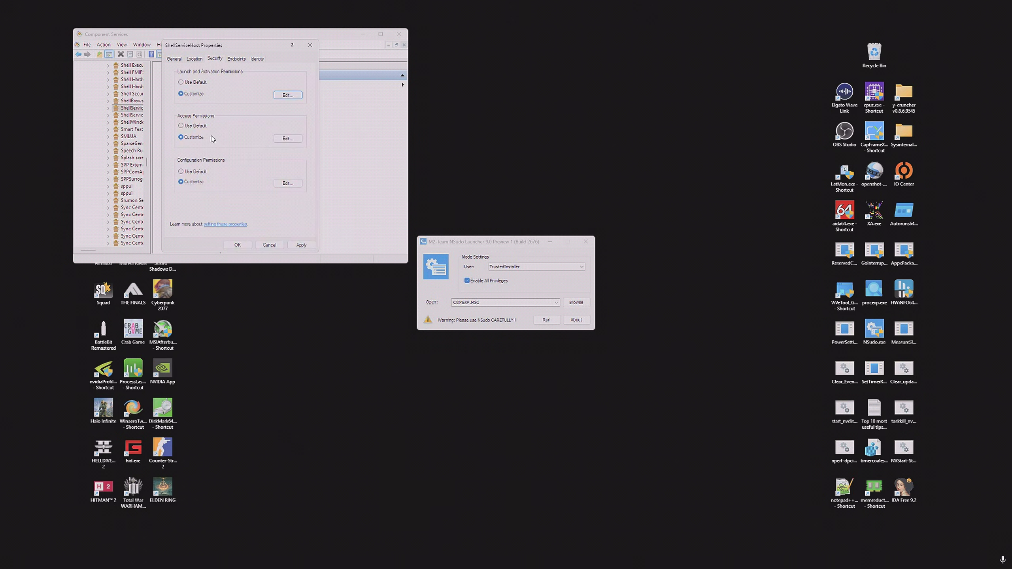
- Add LOCAL SERVICE to ShellServiceHost's Access Permissions with Local Access allowed, then save the properties and close Component Services
click(291, 142)
click(261, 150)
text(LOC)
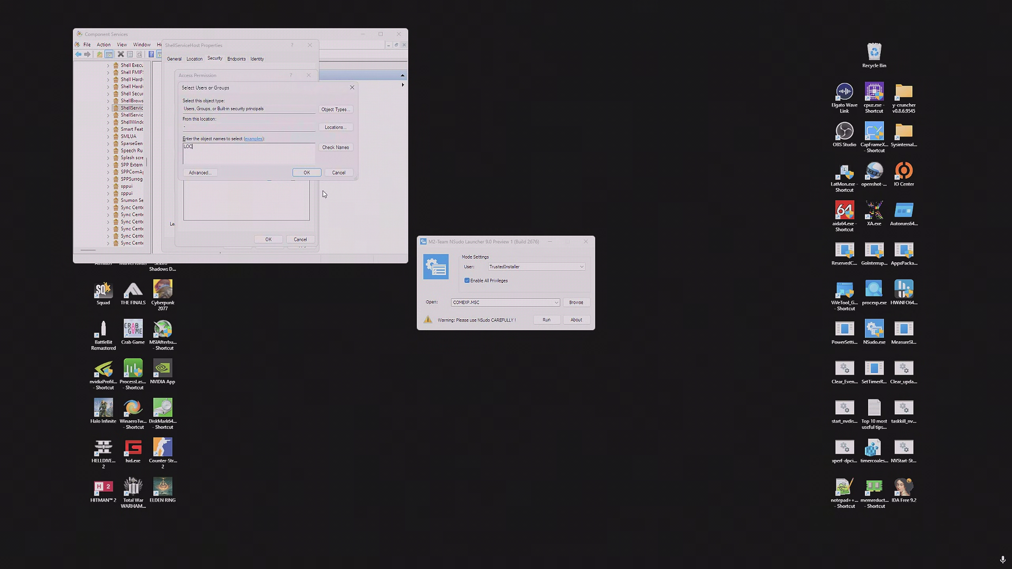
key(Return)
click(211, 167)
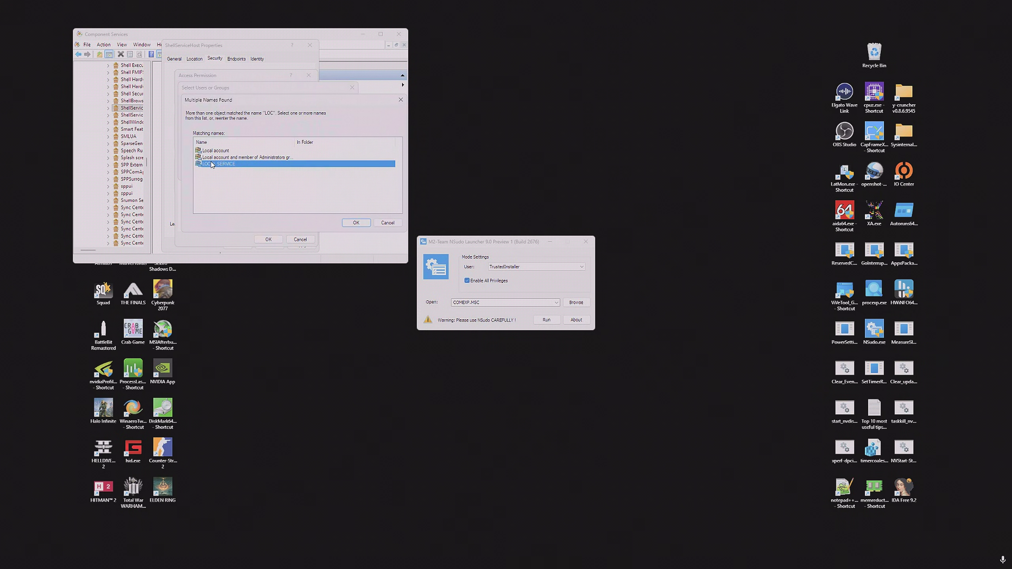
click(350, 228)
click(269, 179)
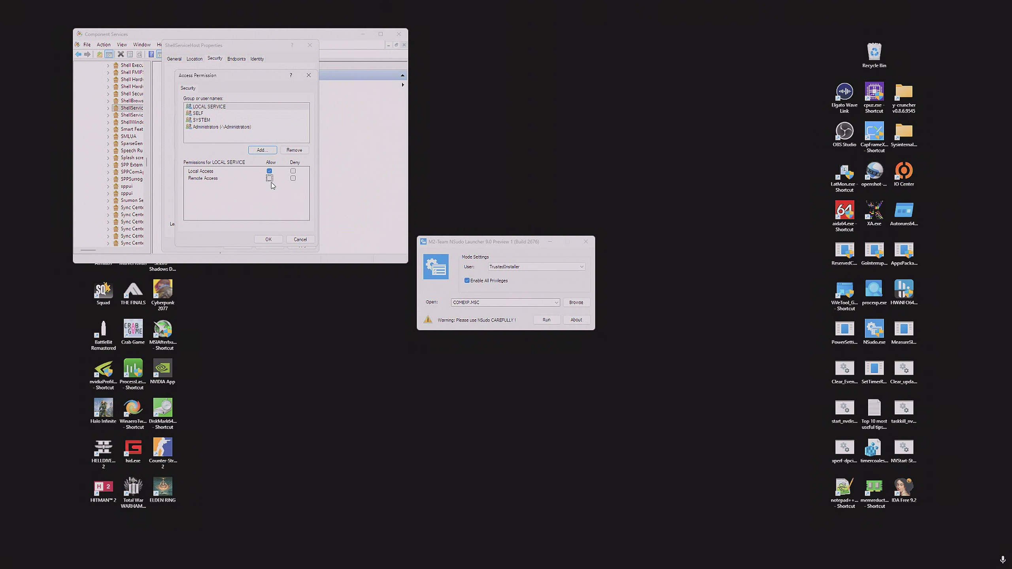
click(268, 239)
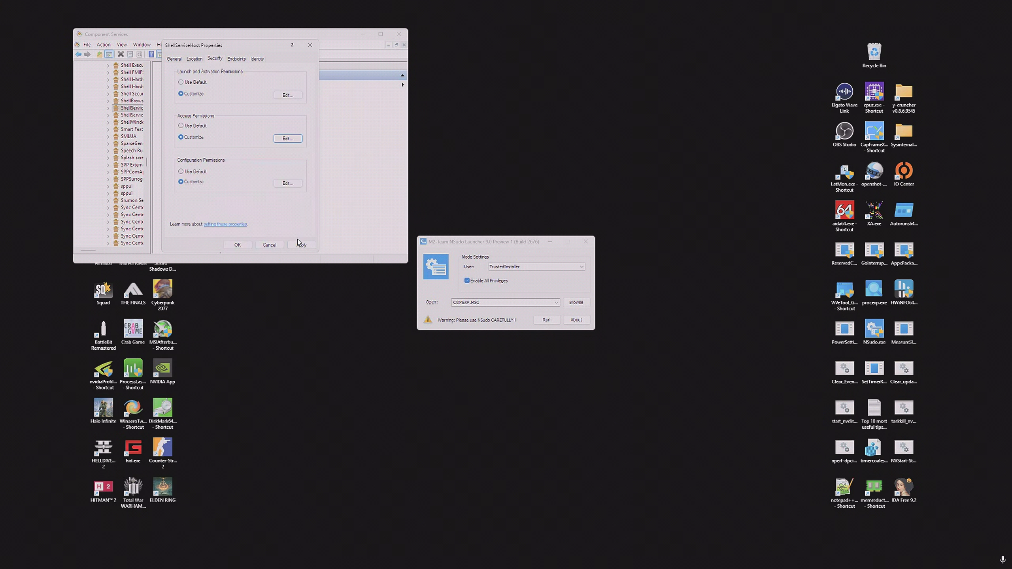
click(238, 245)
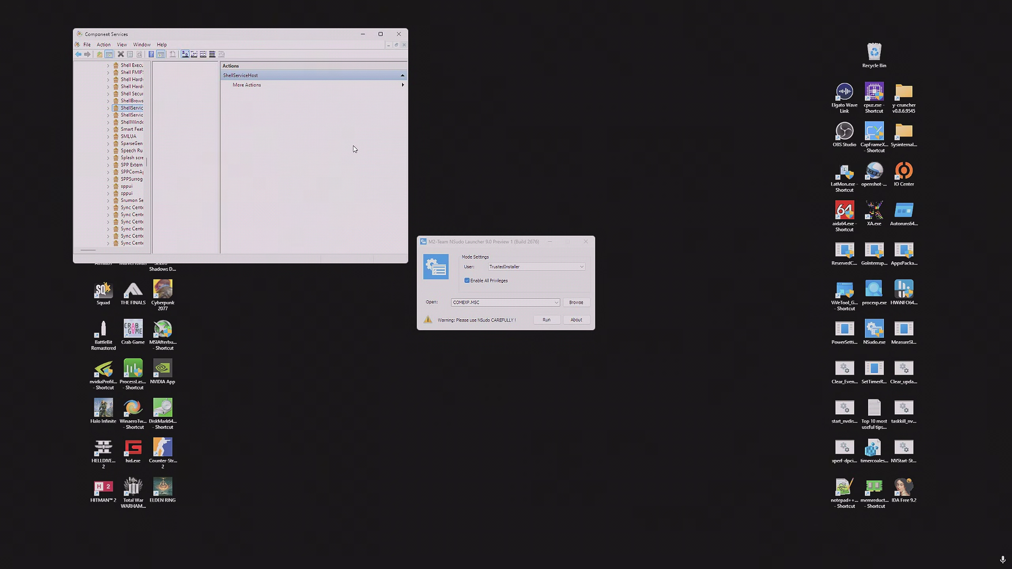
click(398, 34)
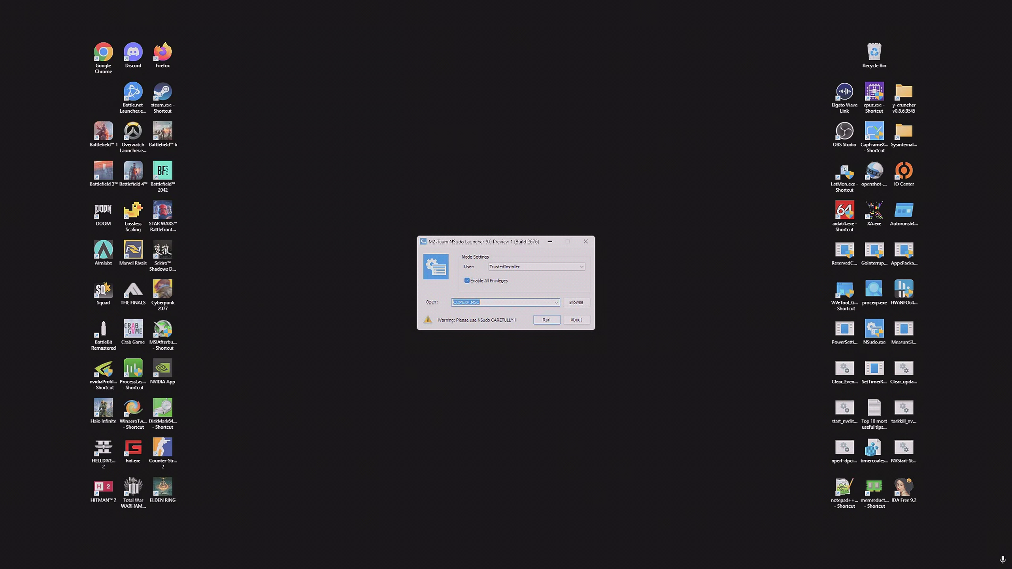